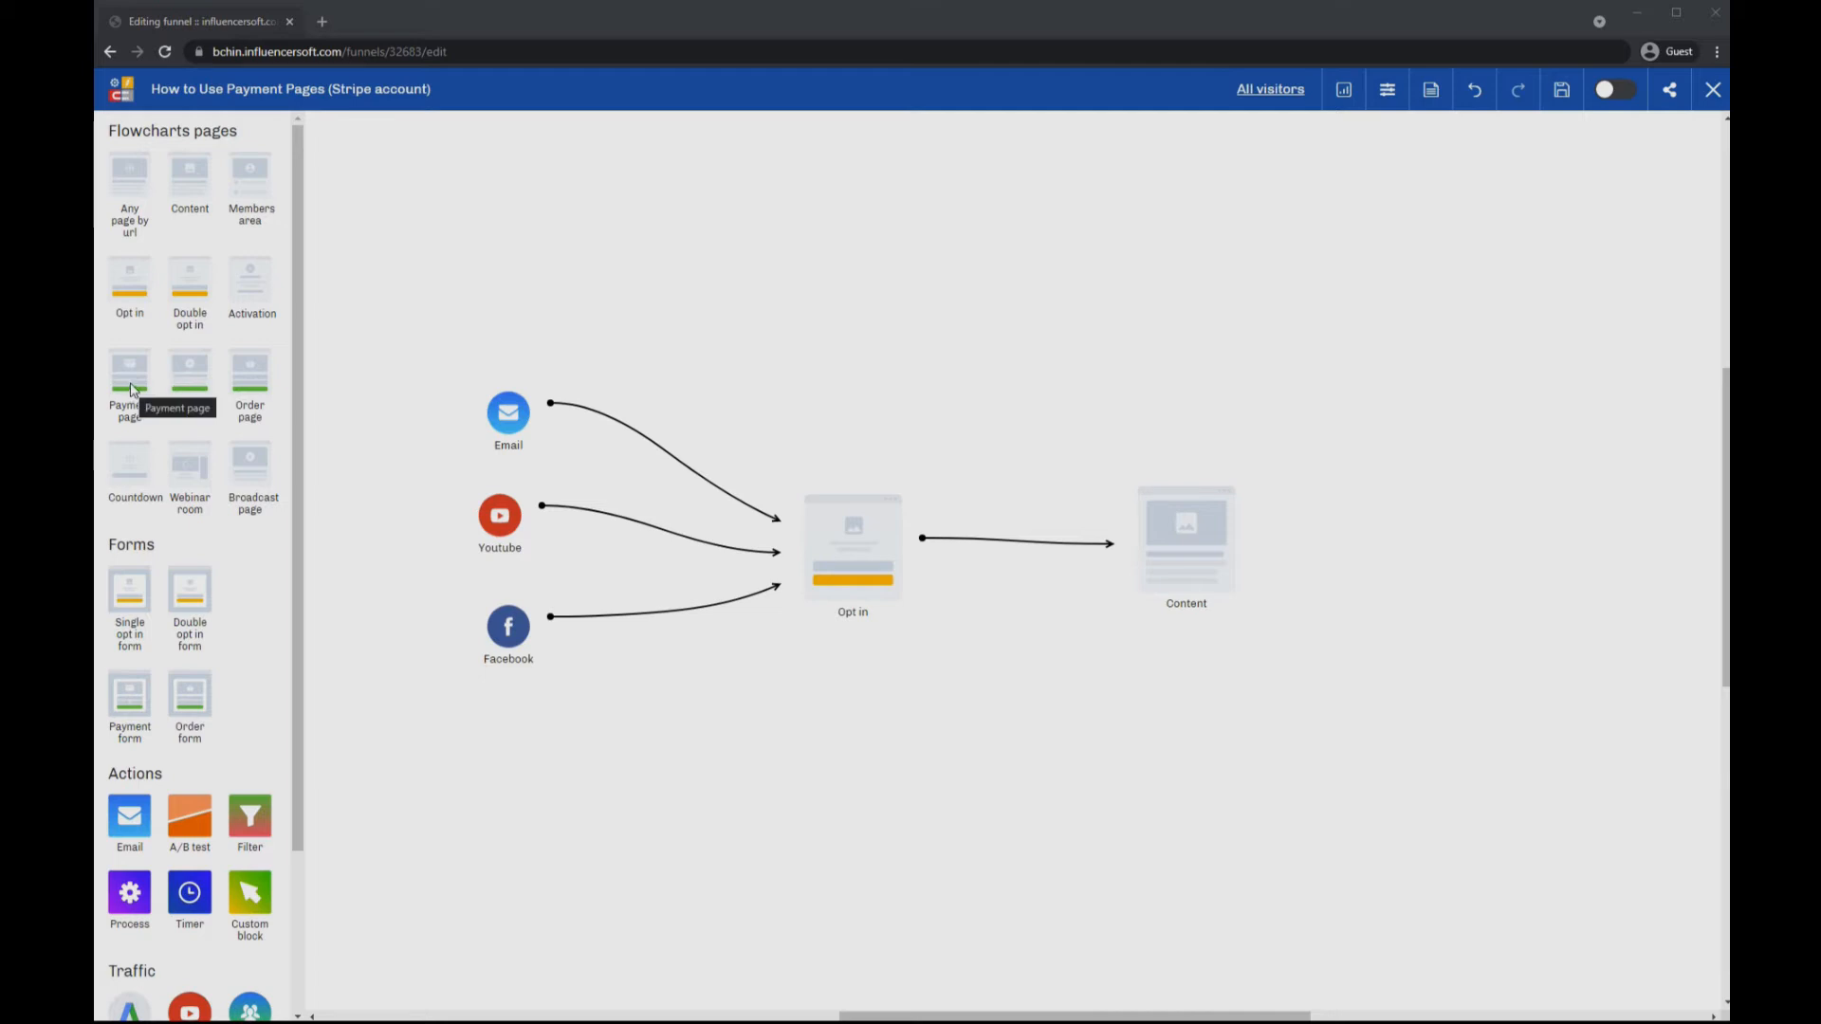
Step: Add a Payment page block to the funnel canvas, beyond the Content block
left_click_drag(133, 389, 1434, 529)
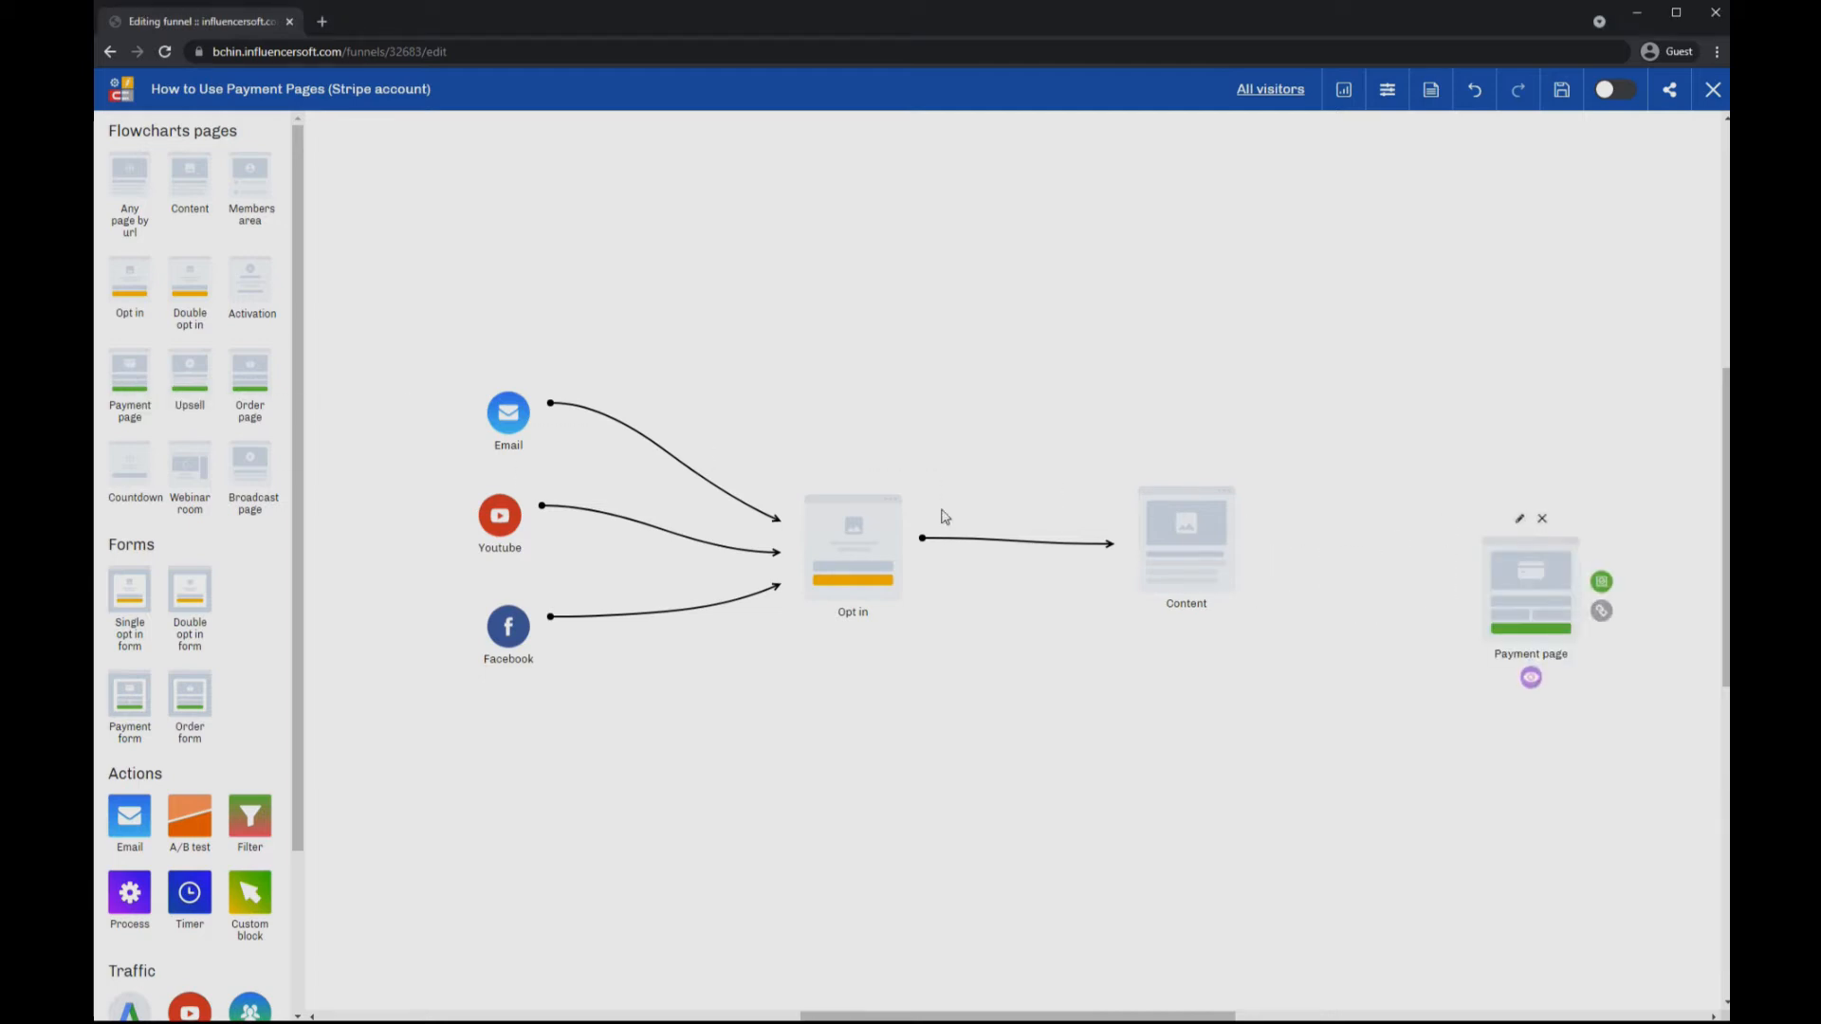
left_click_drag(132, 377, 1057, 612)
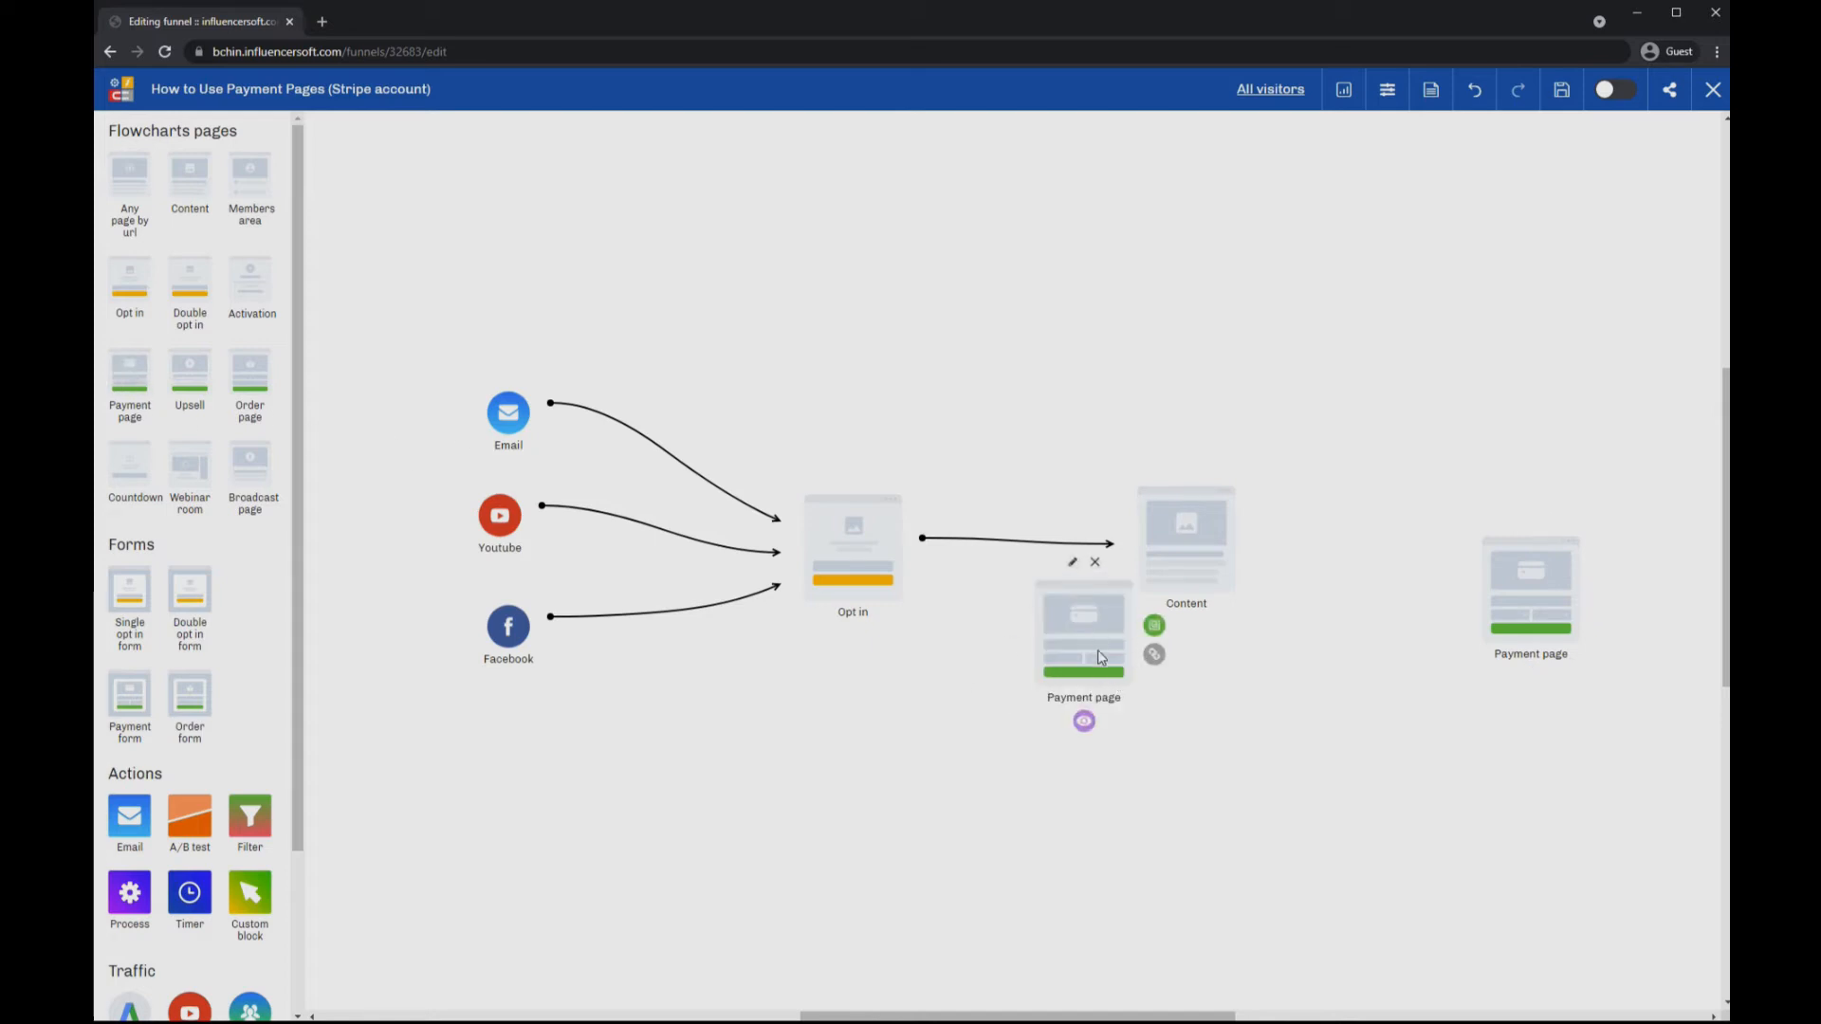
left_click_drag(1098, 655, 1091, 770)
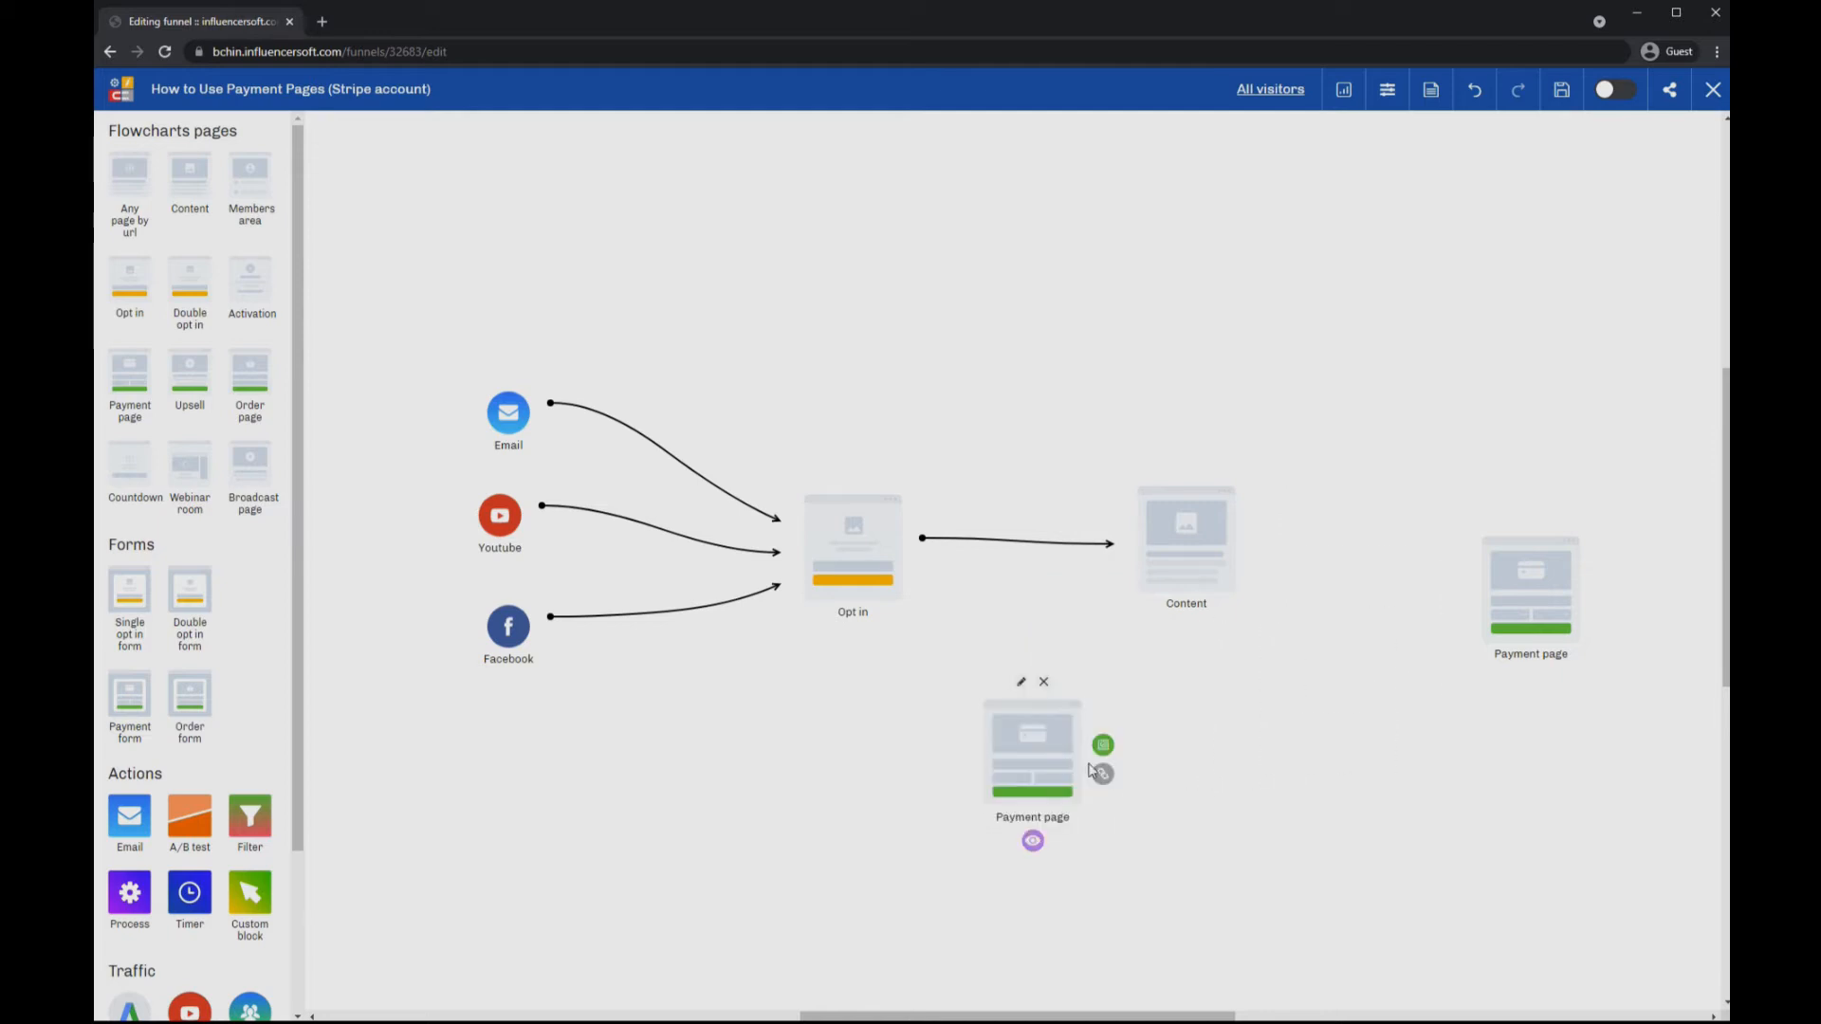
left_click(1044, 684)
left_click(1157, 282)
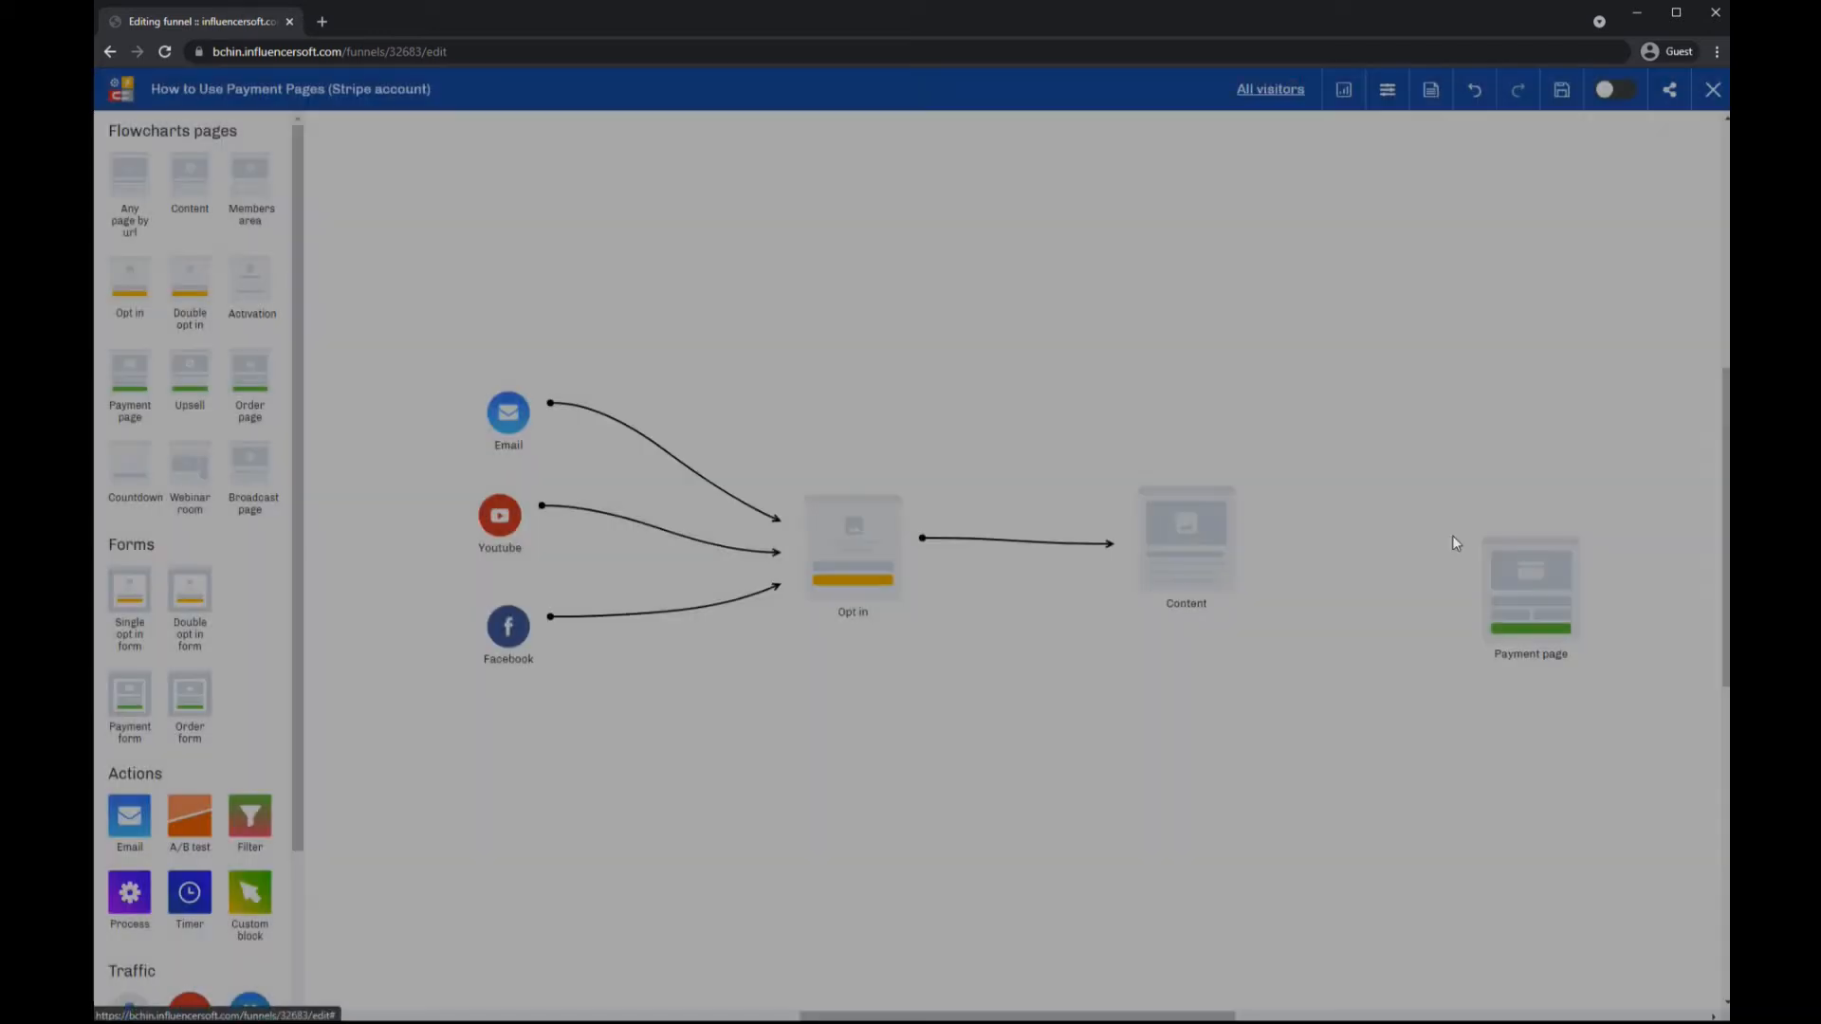
Step: Move the Payment page block up so it lines up with the Content block
left_click_drag(1529, 581, 1509, 538)
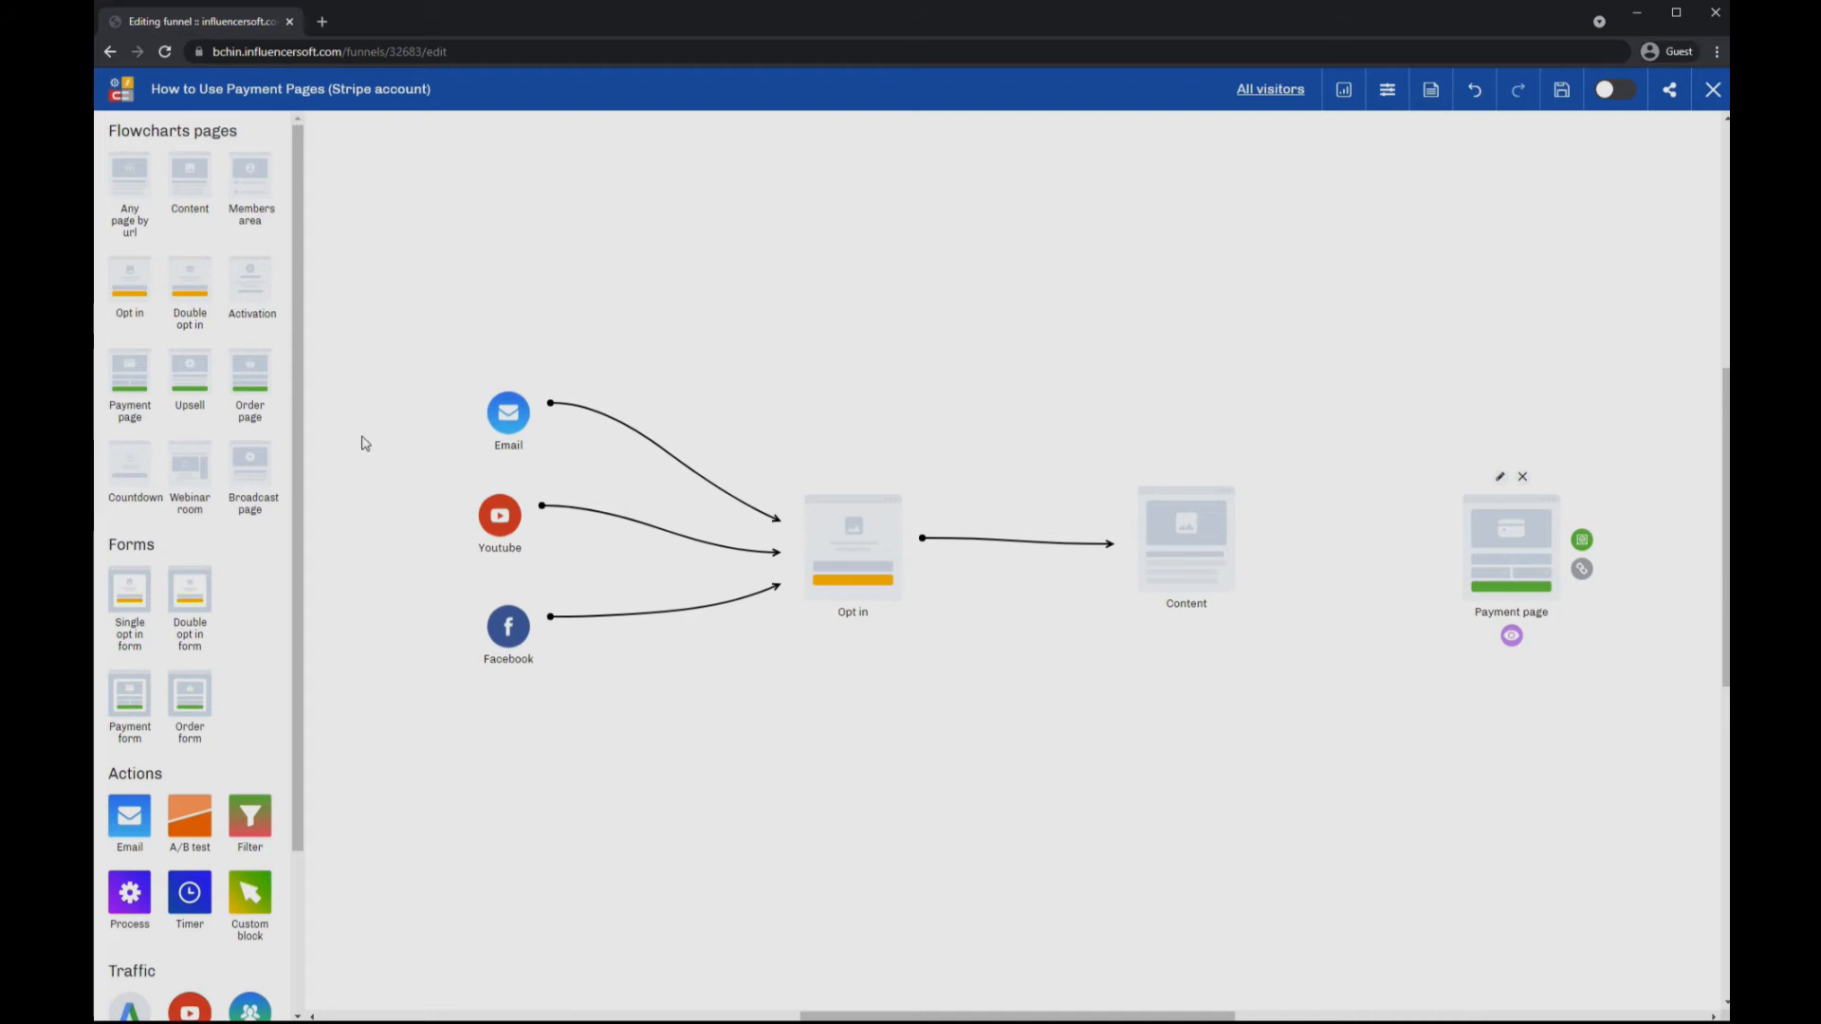
left_click(254, 379)
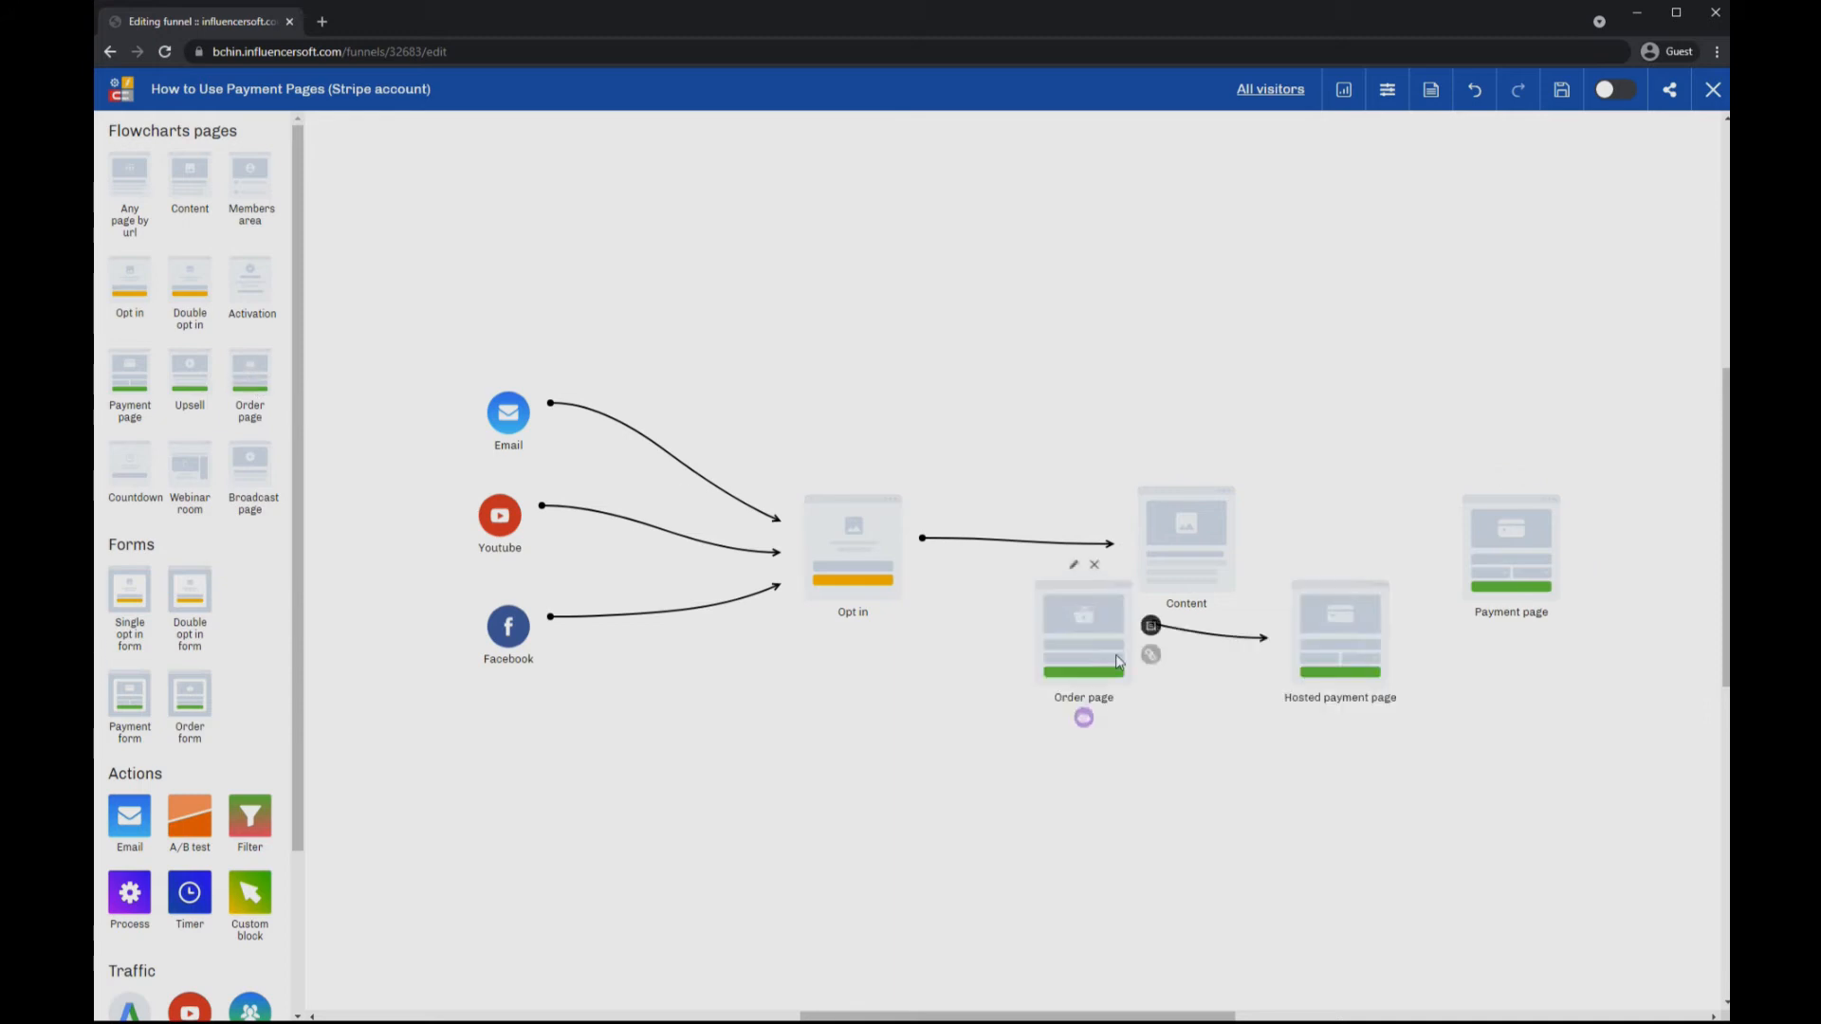
left_click_drag(1098, 665, 1104, 776)
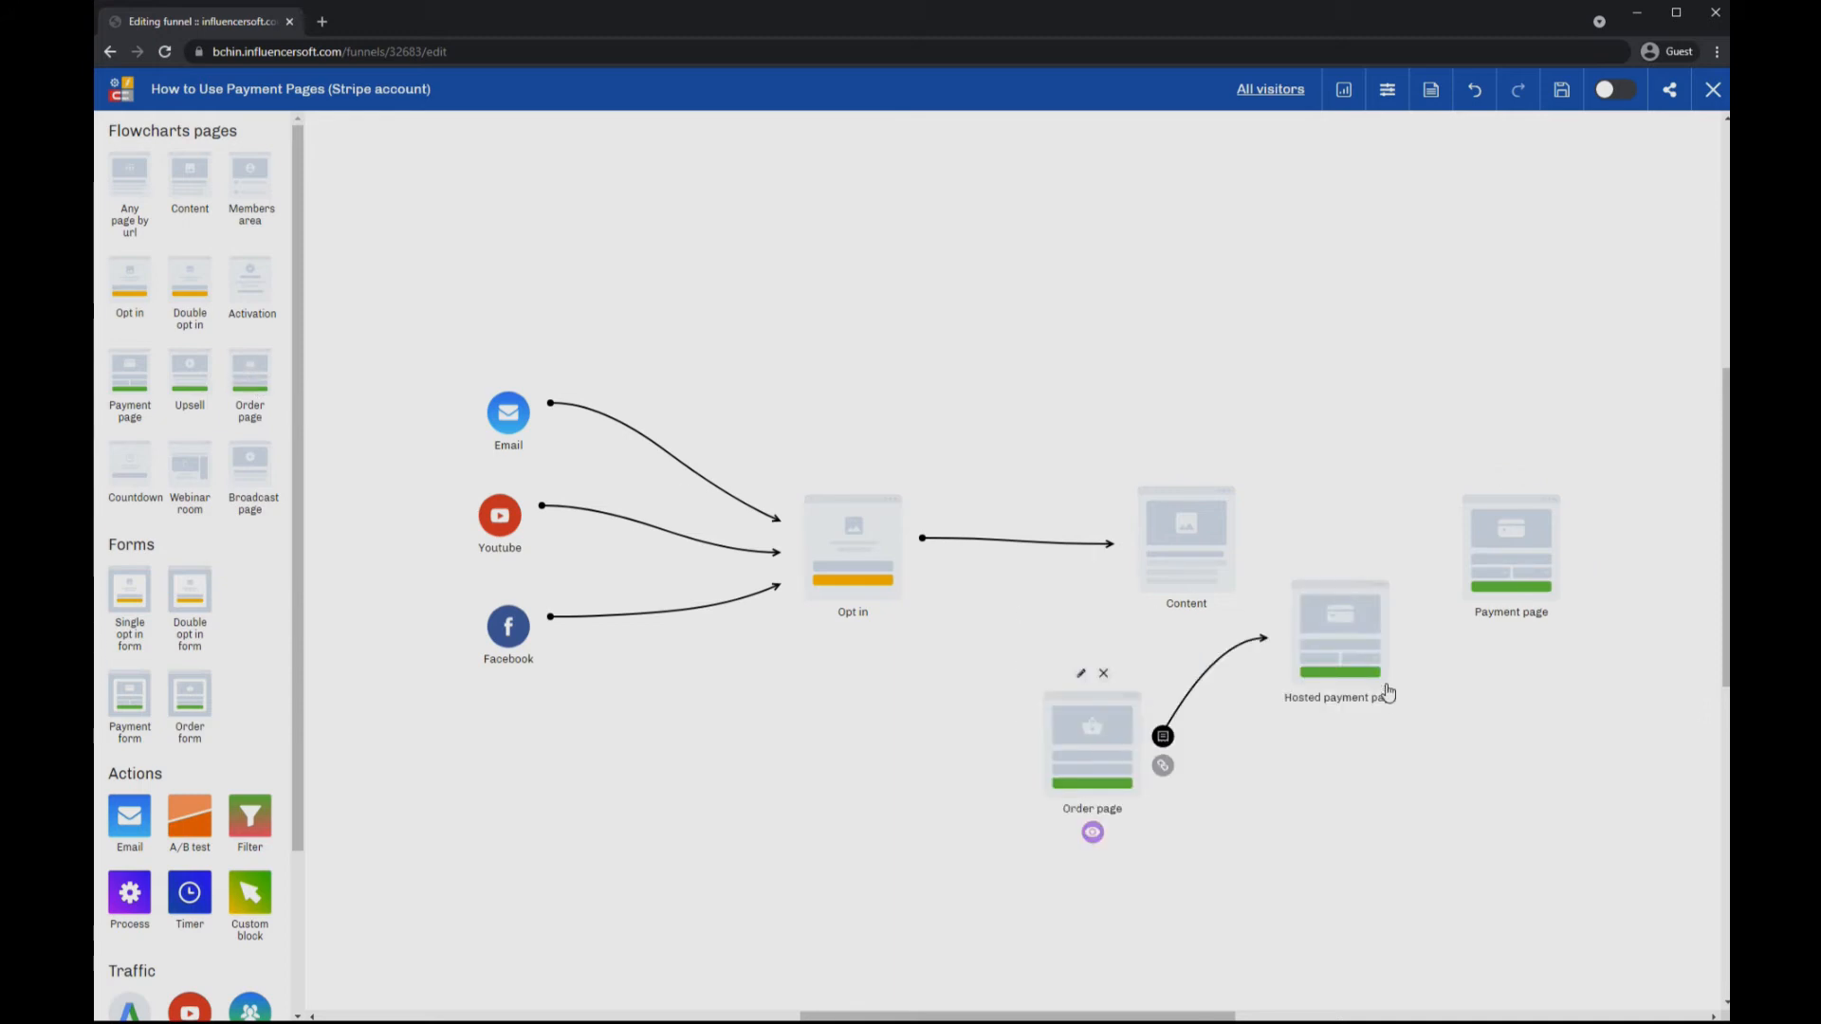
left_click_drag(1381, 692, 1326, 756)
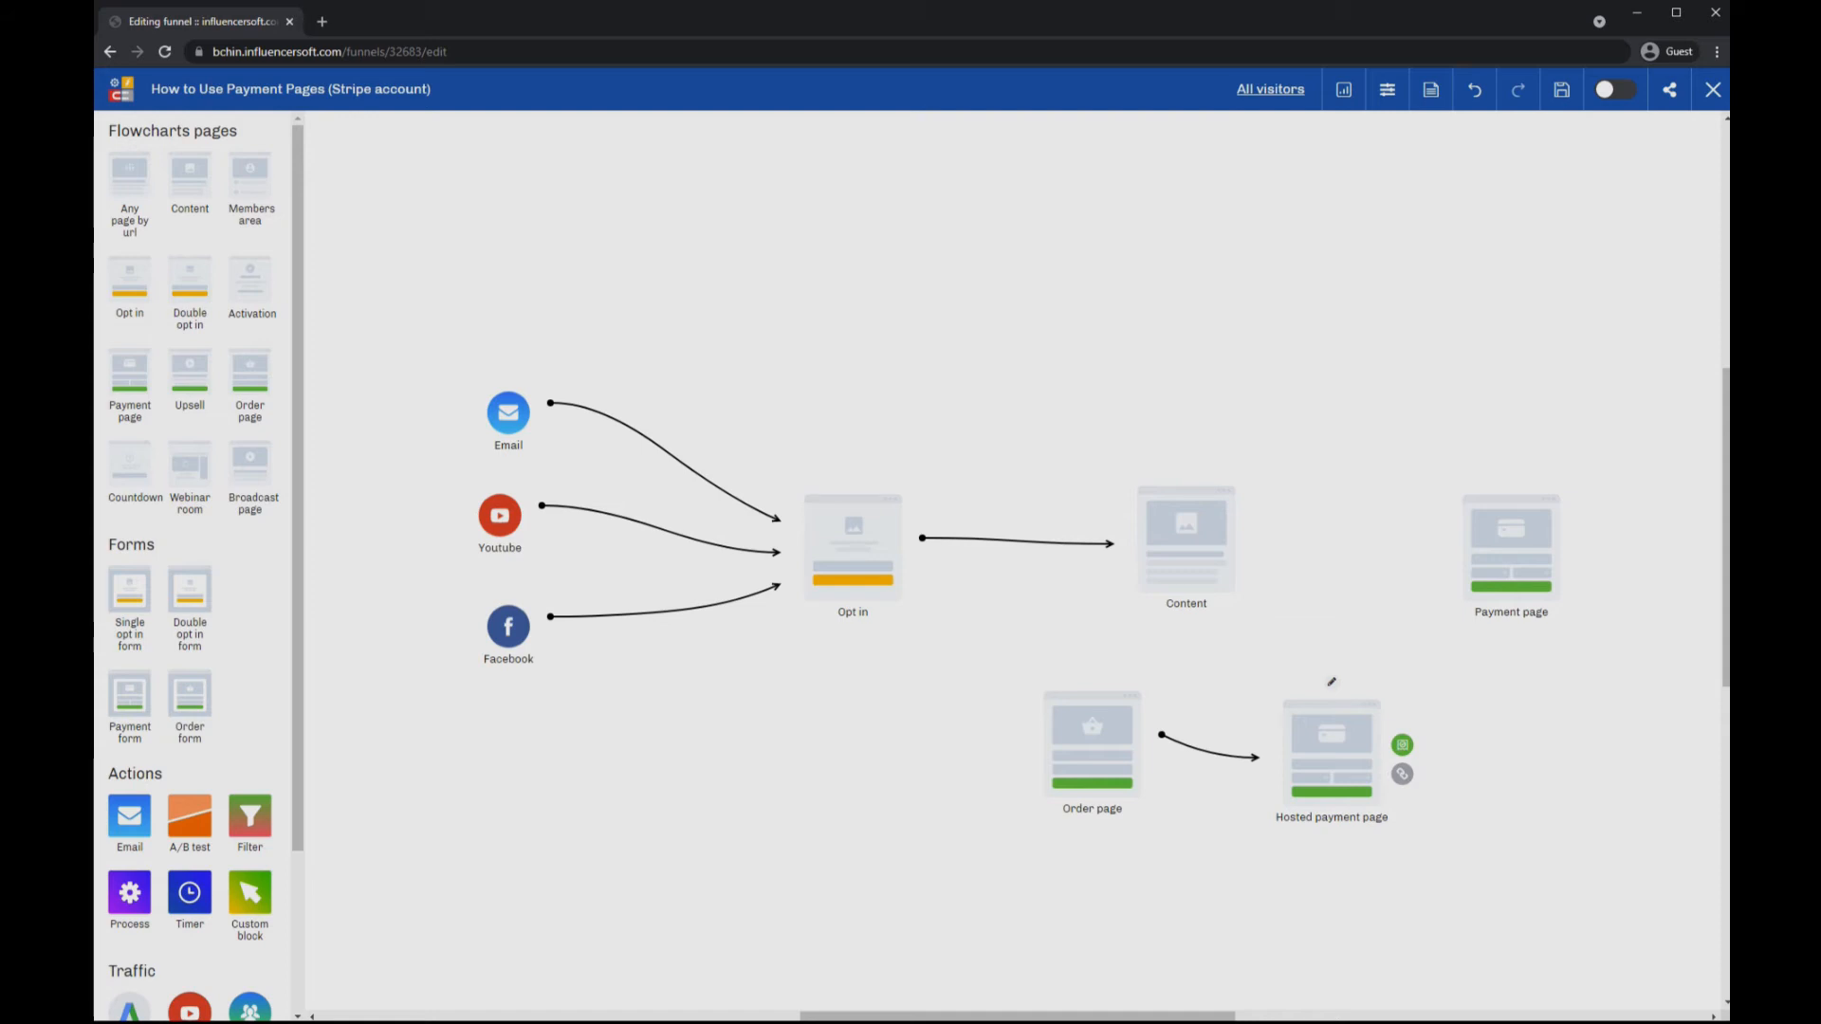
left_click(1094, 748)
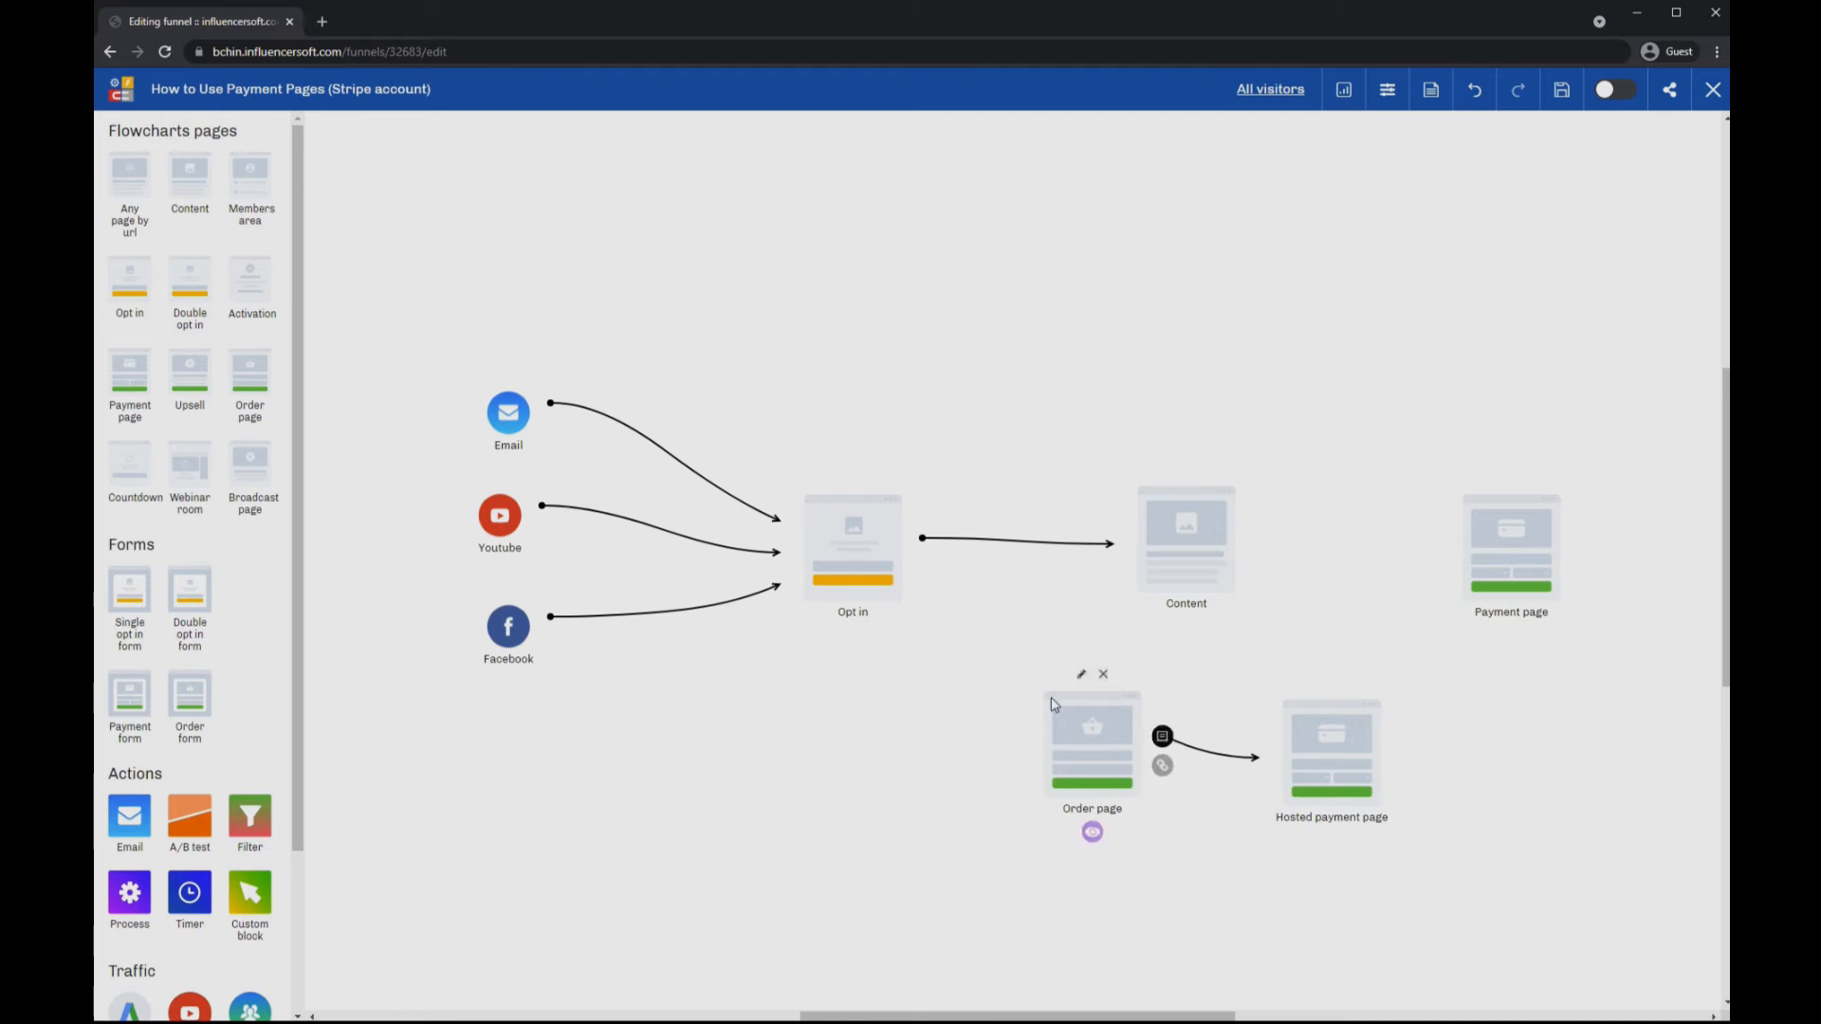
left_click(1102, 674)
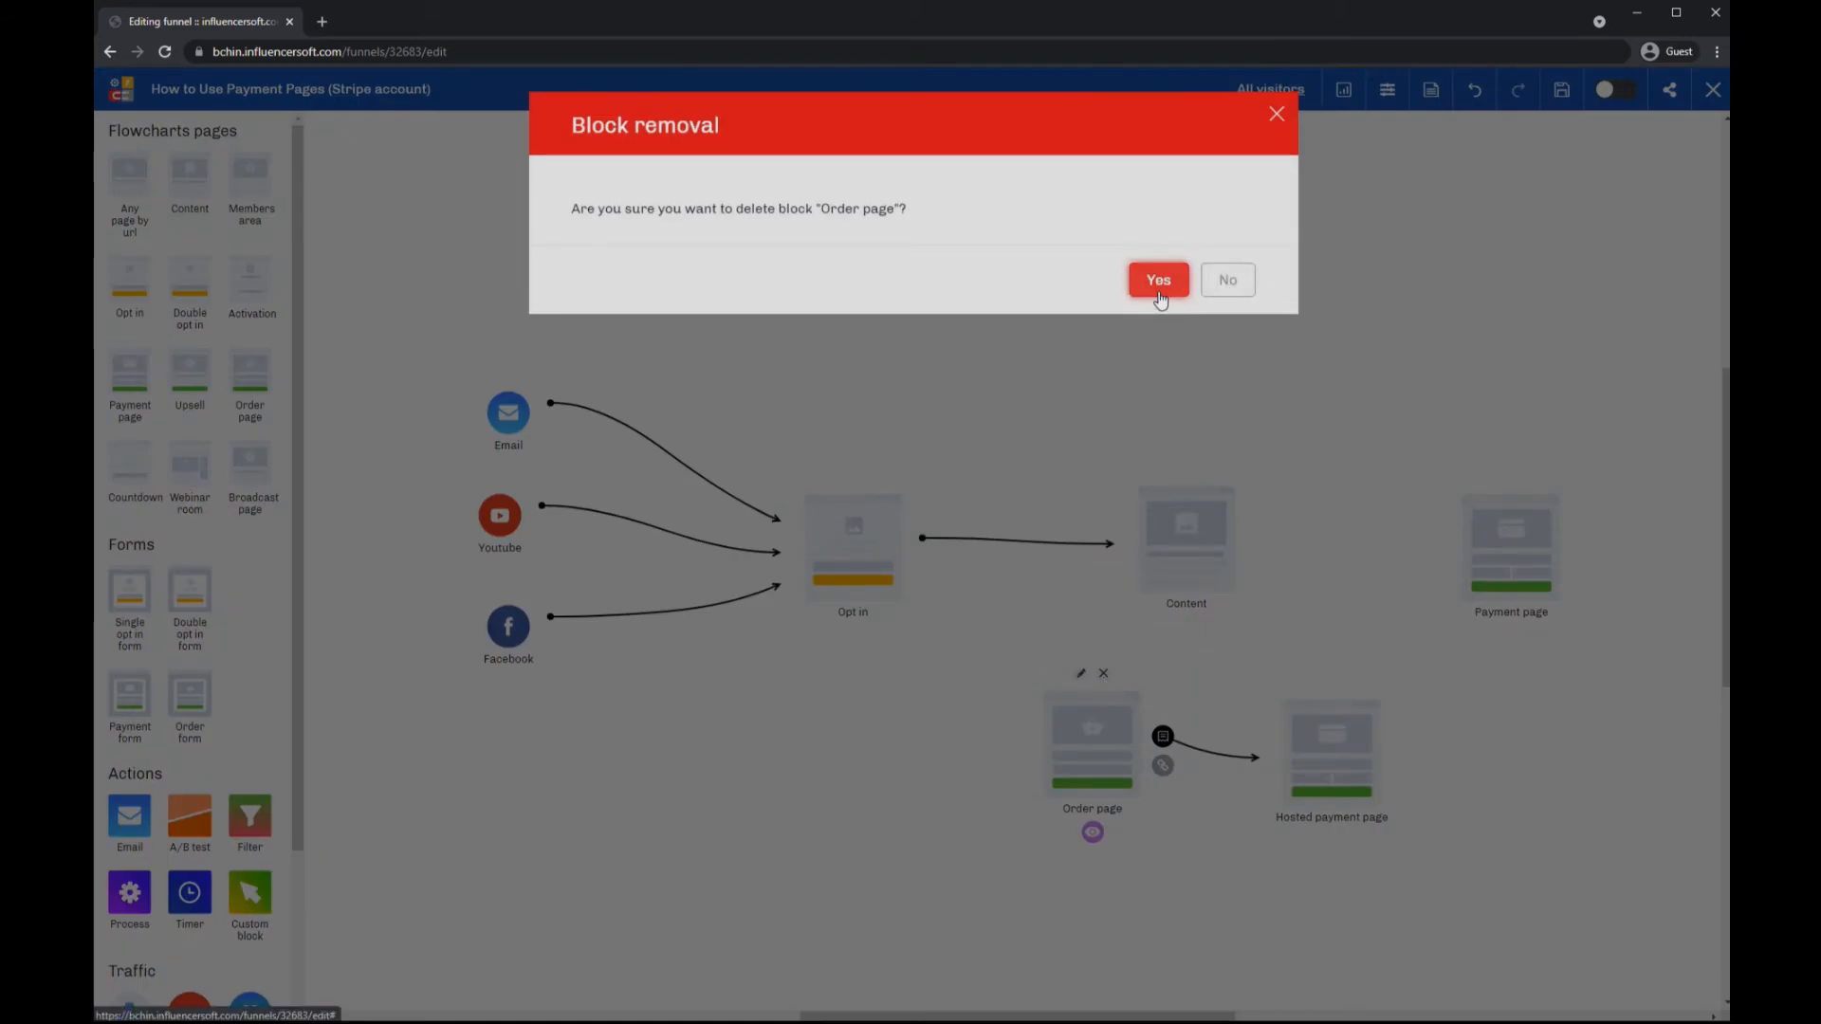
left_click(1158, 291)
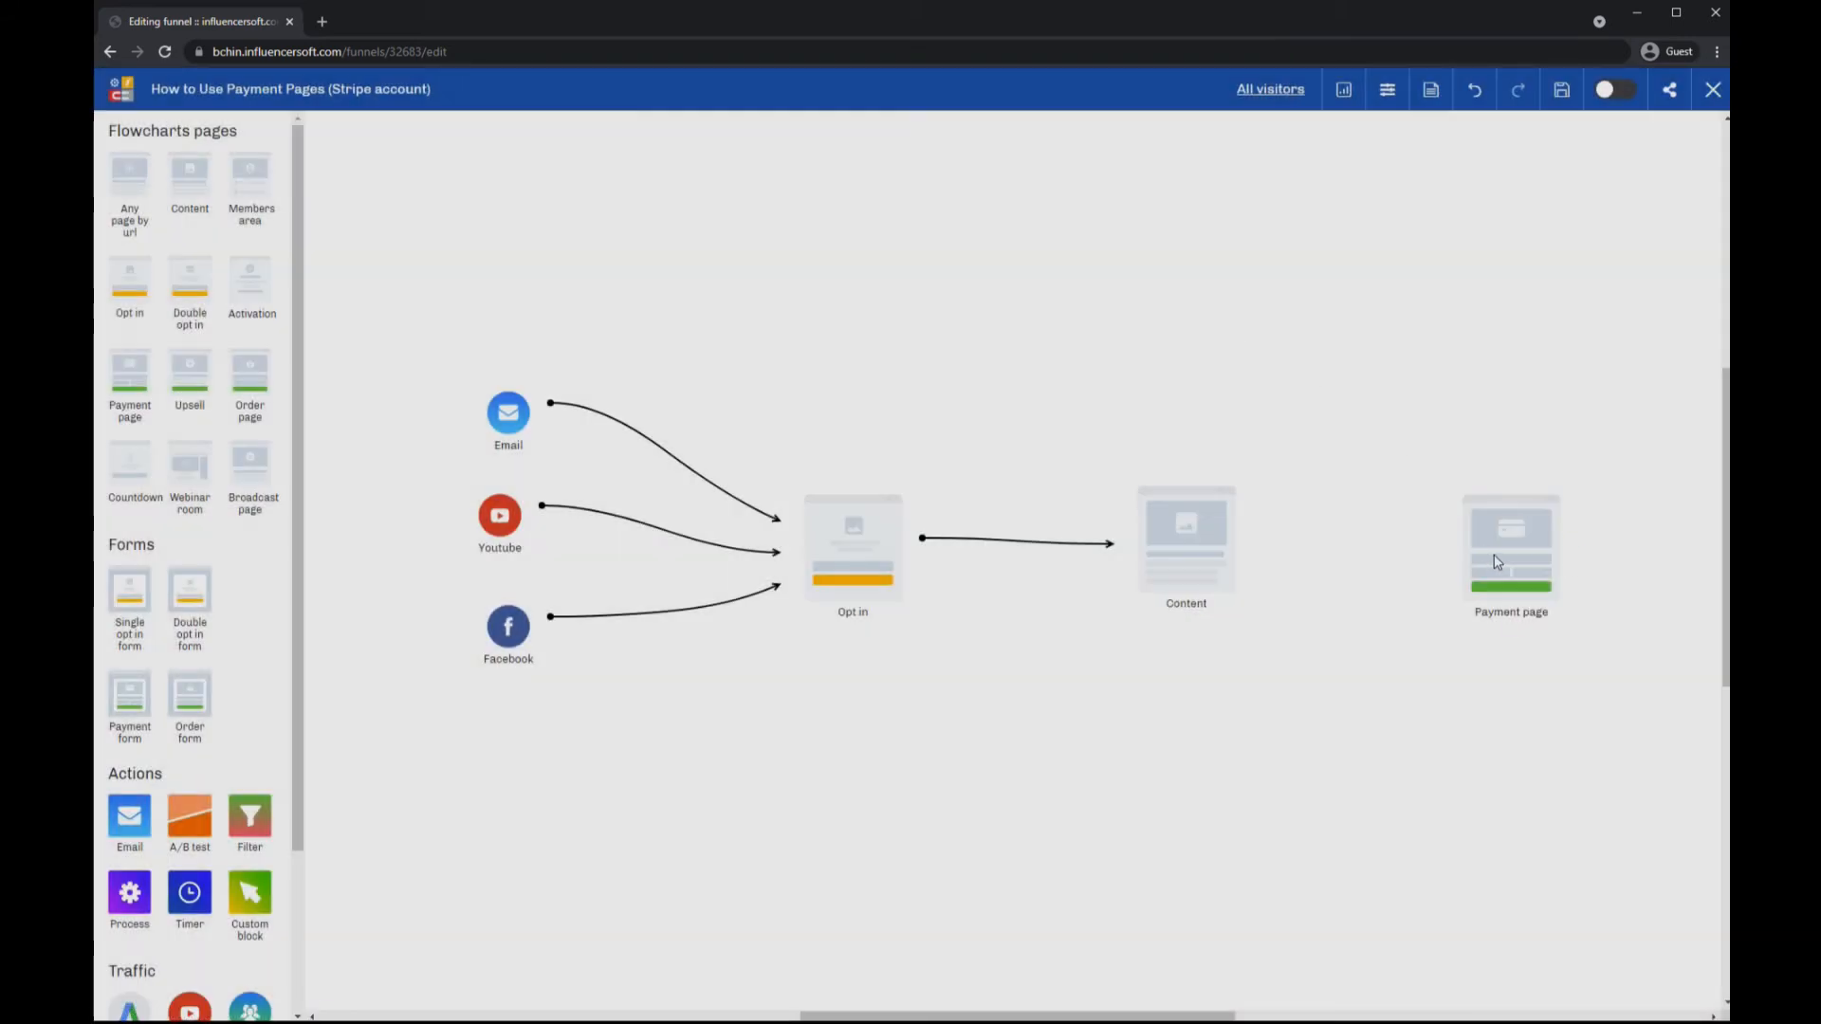
Step: Create the page for the Payment page block from the Checkout pages 10 template
mouse_move(1508, 550)
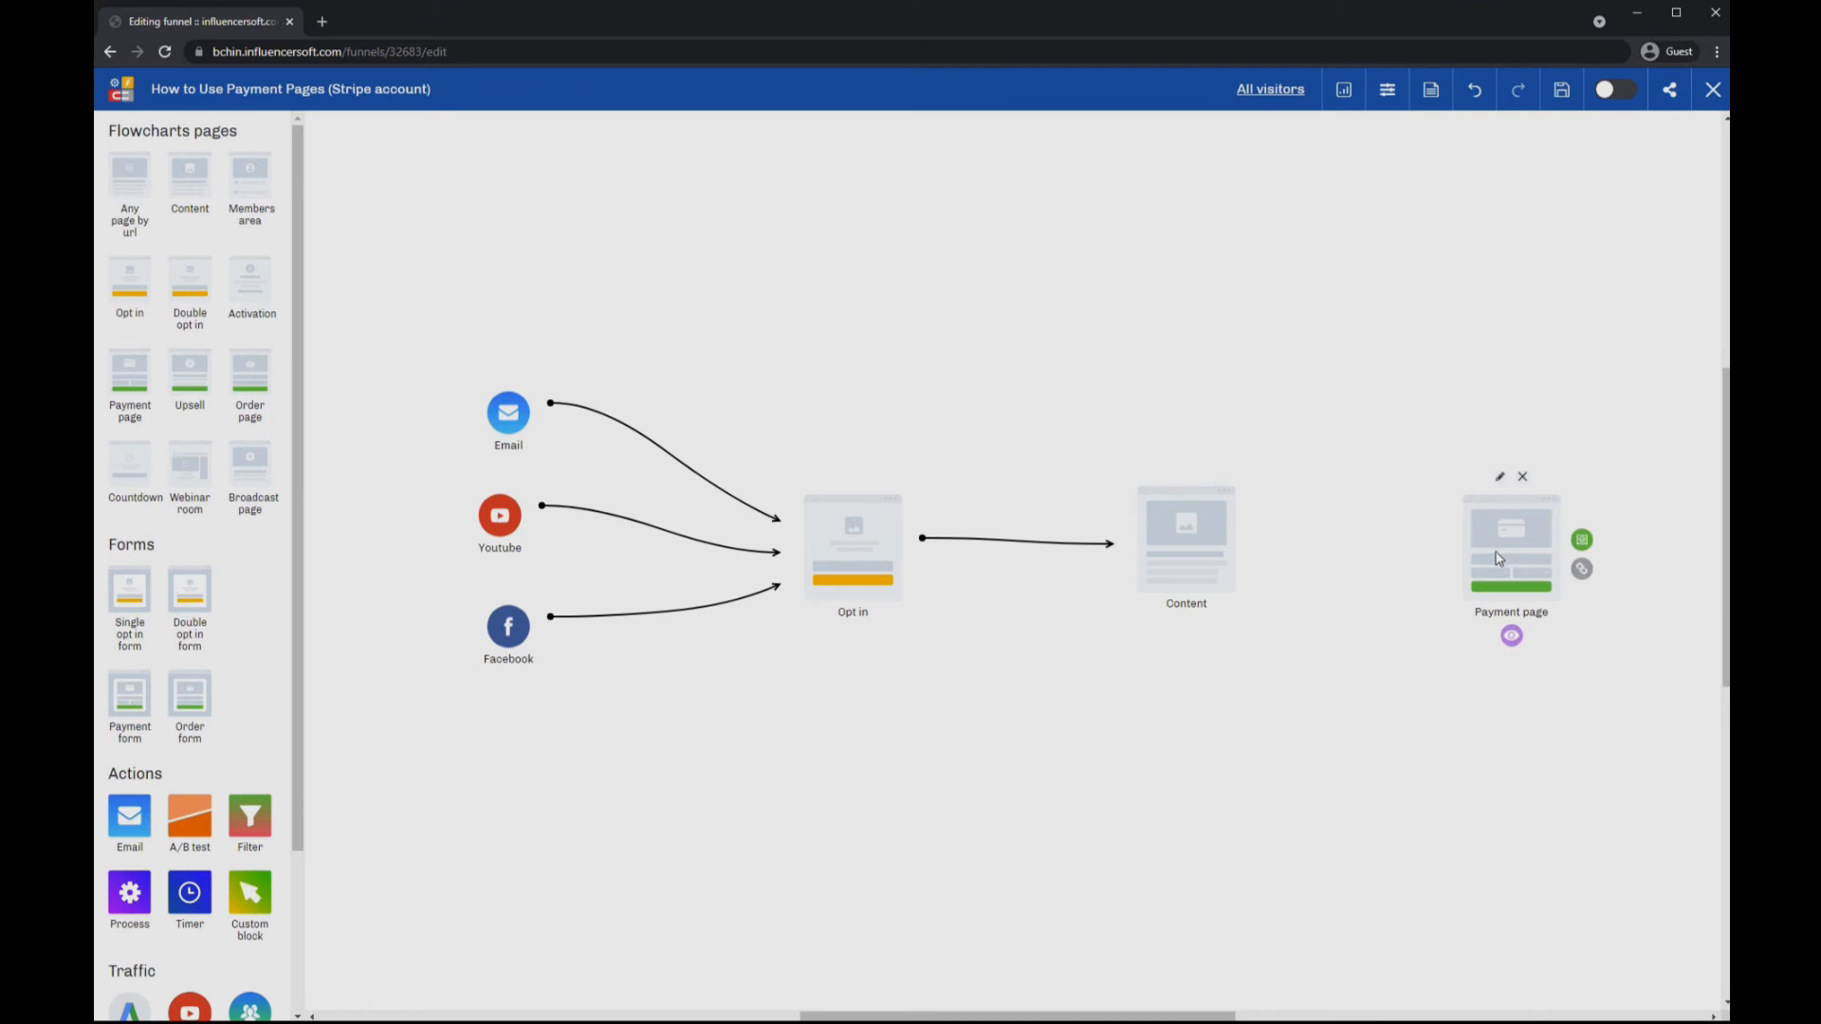
left_click(1499, 477)
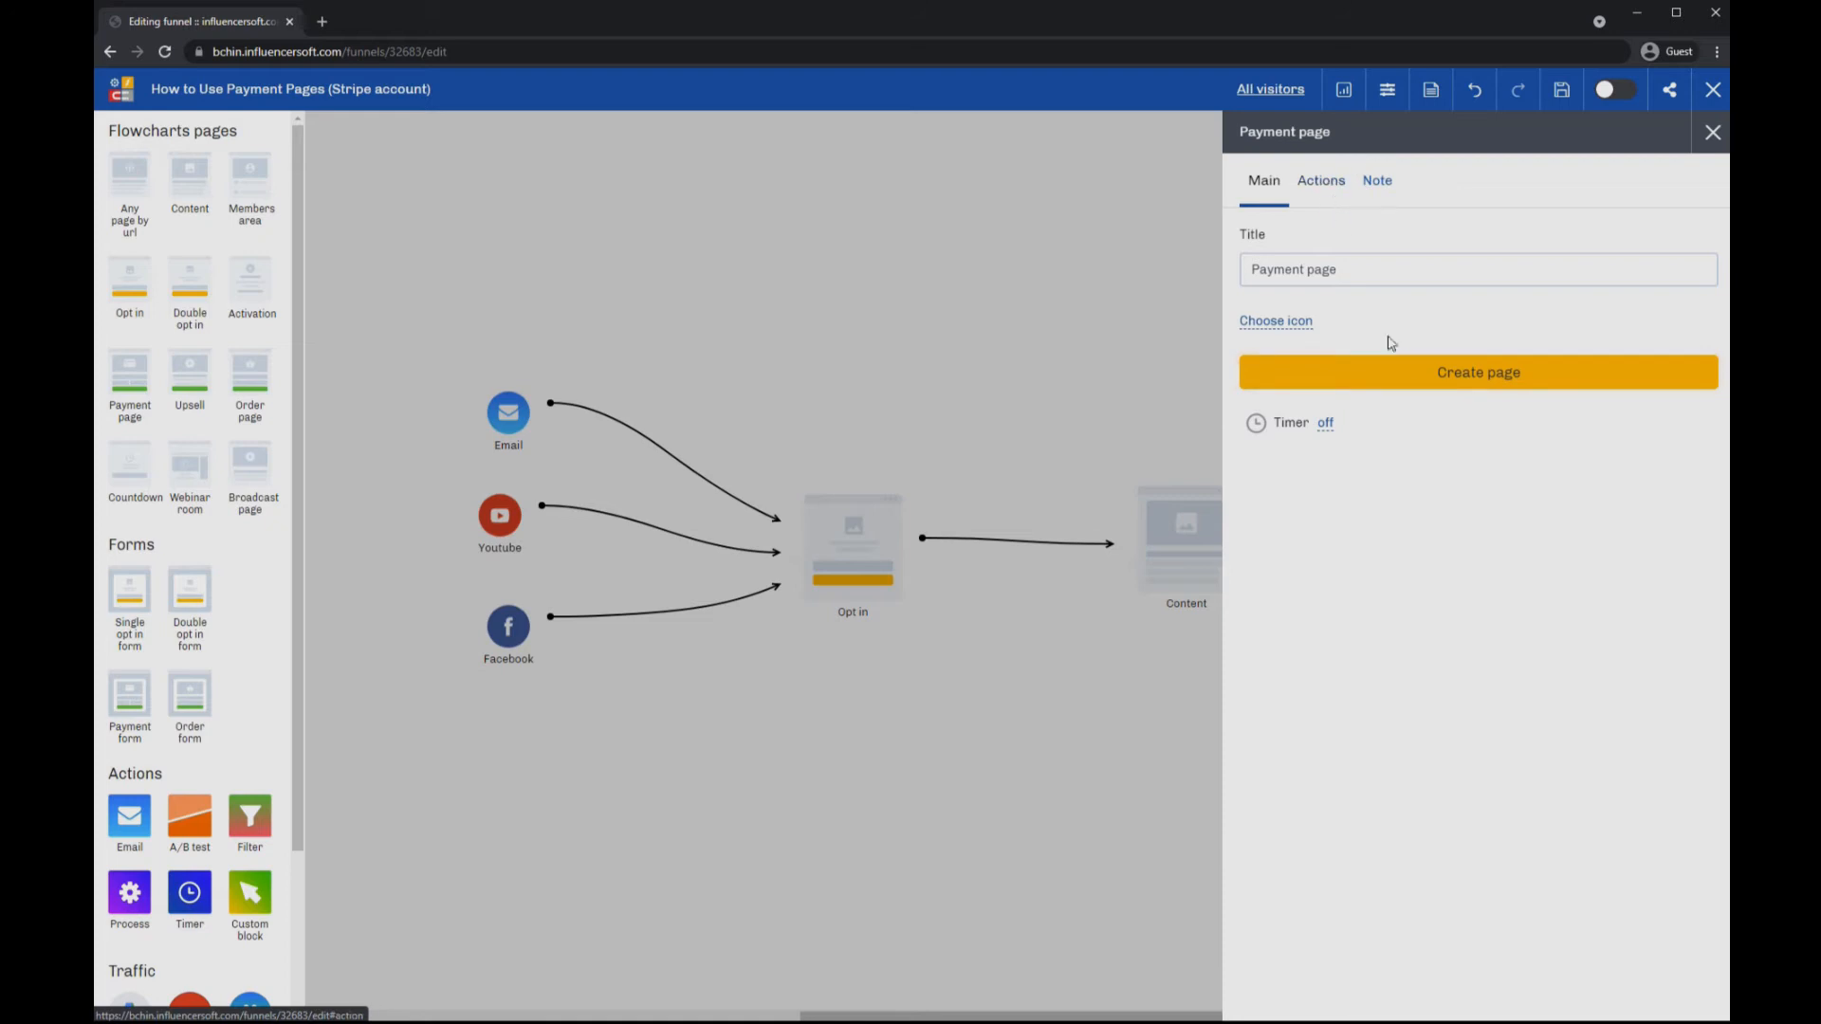
left_click(1440, 375)
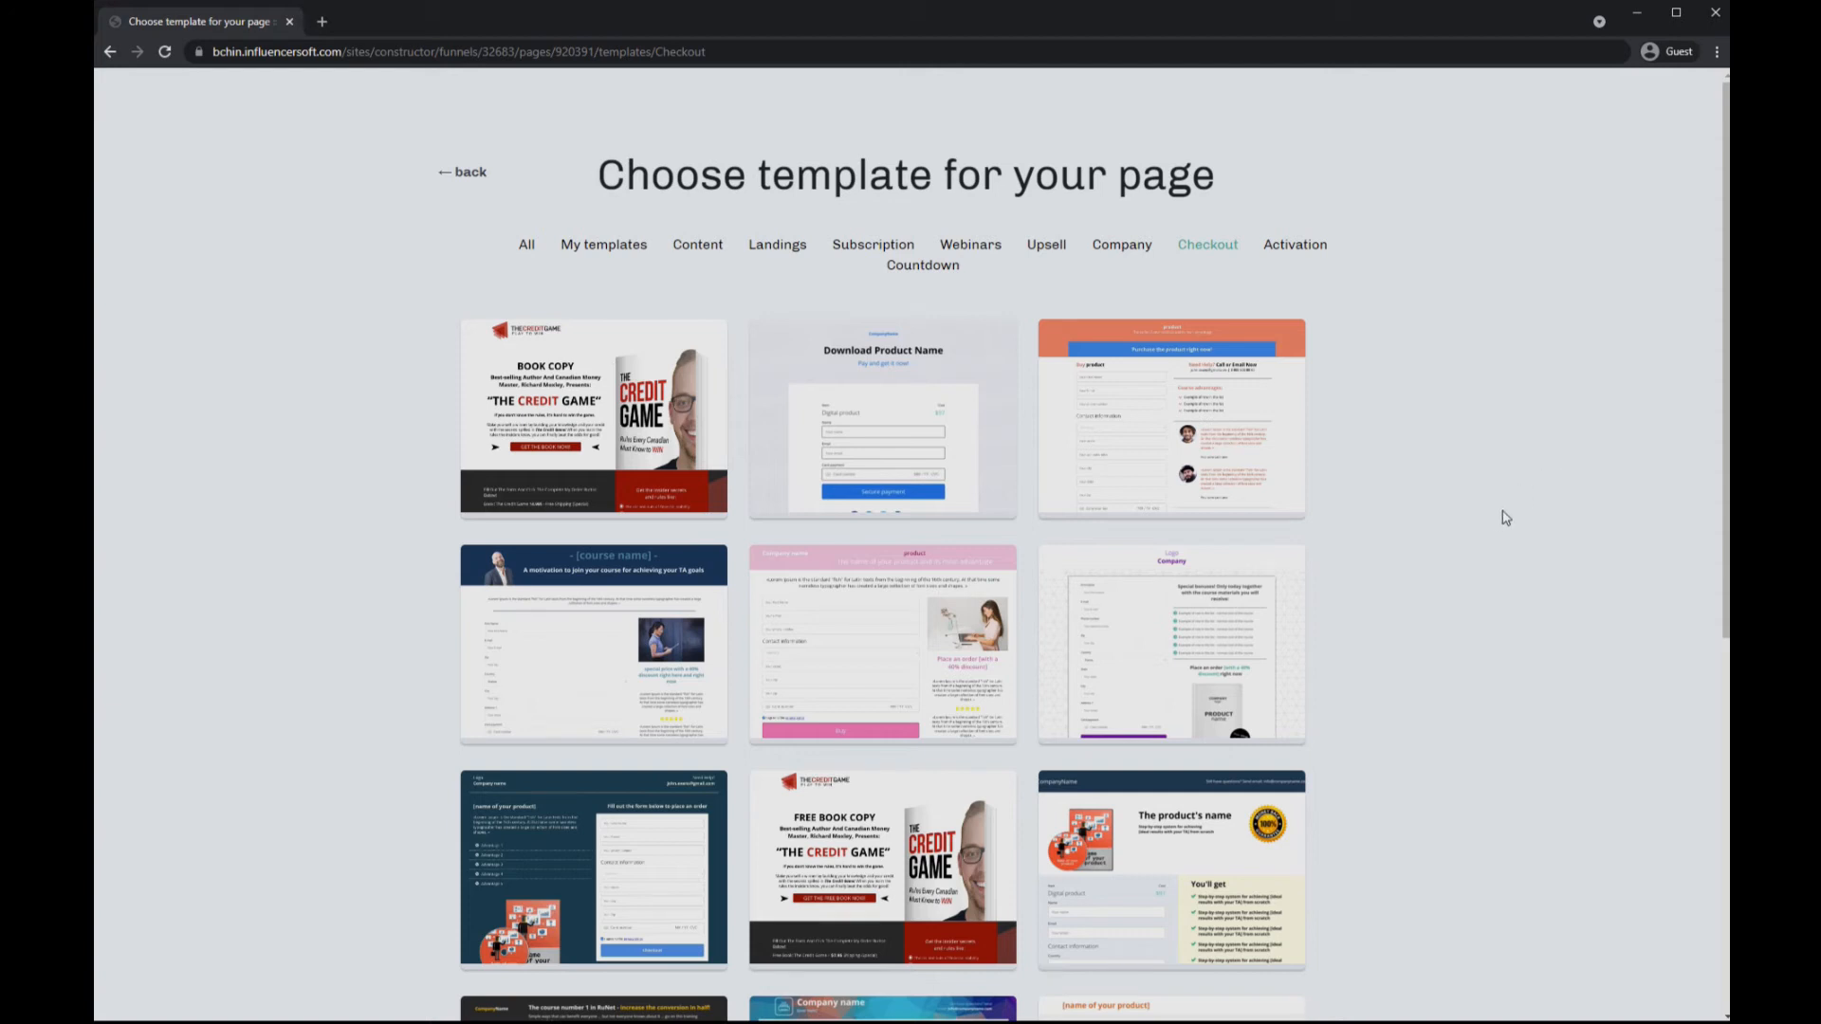
scroll(1482, 515, "down", 2)
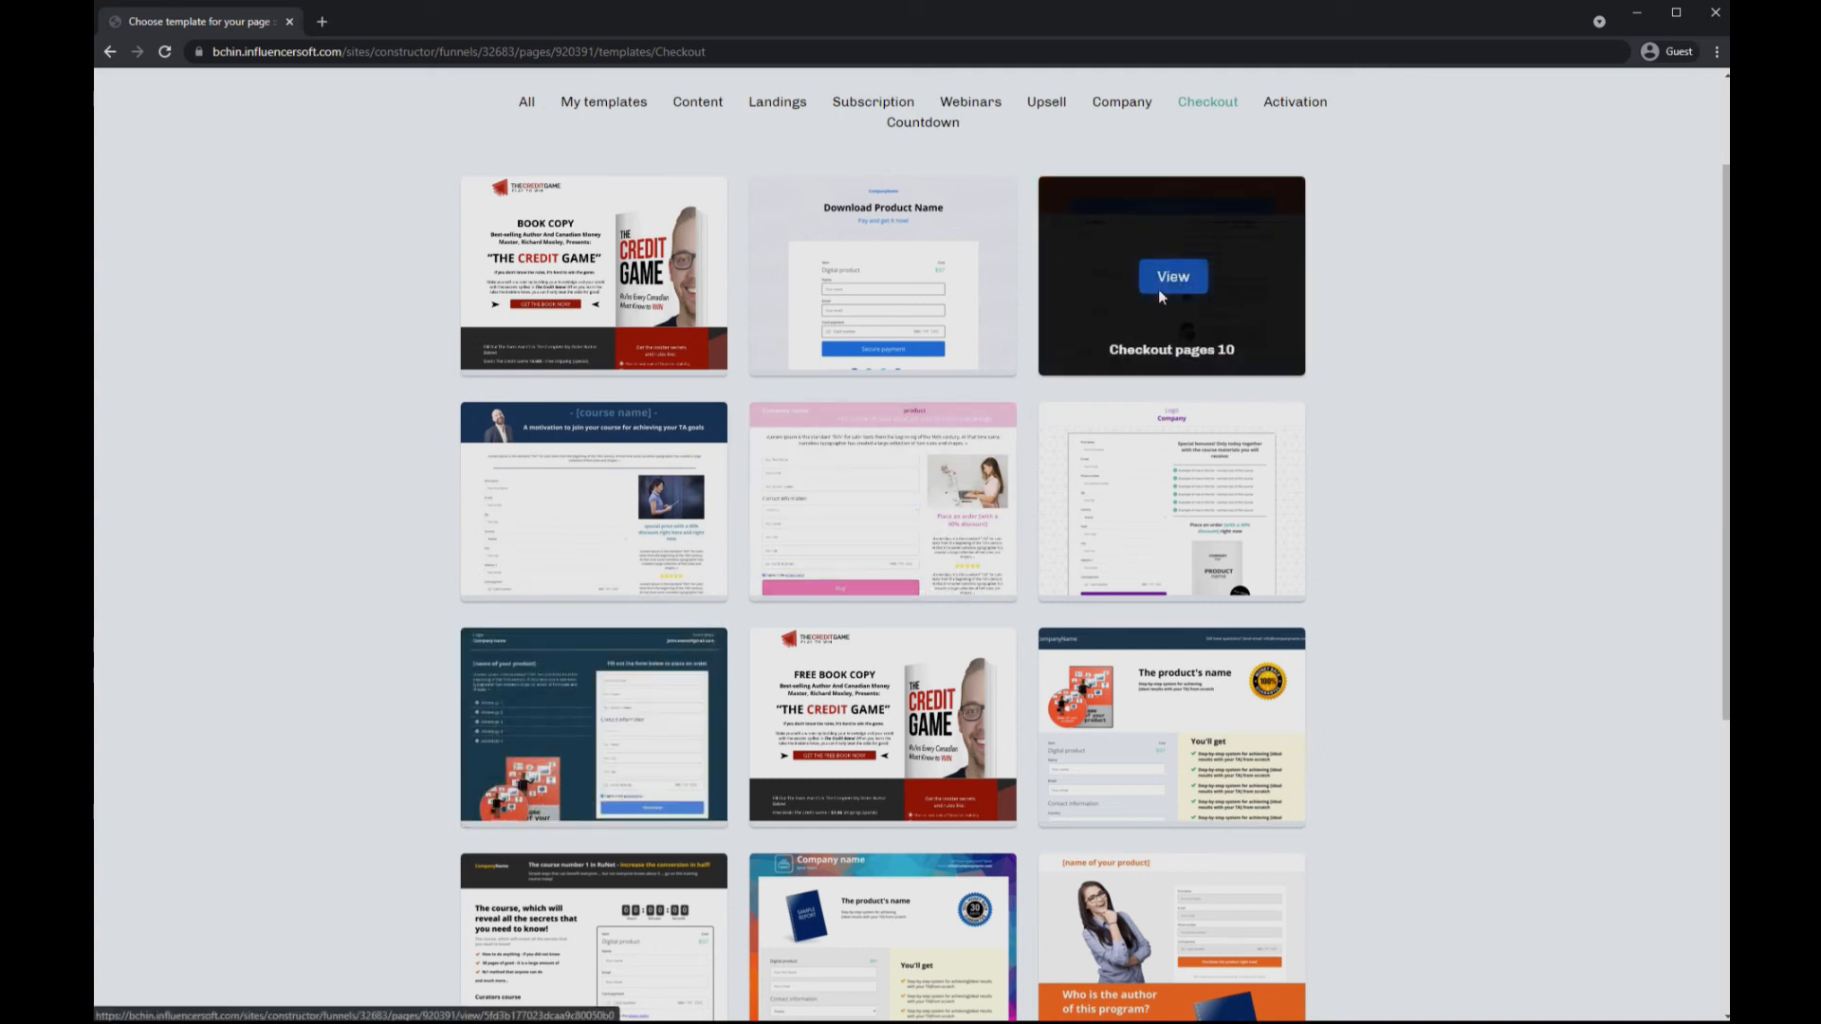
left_click(1159, 297)
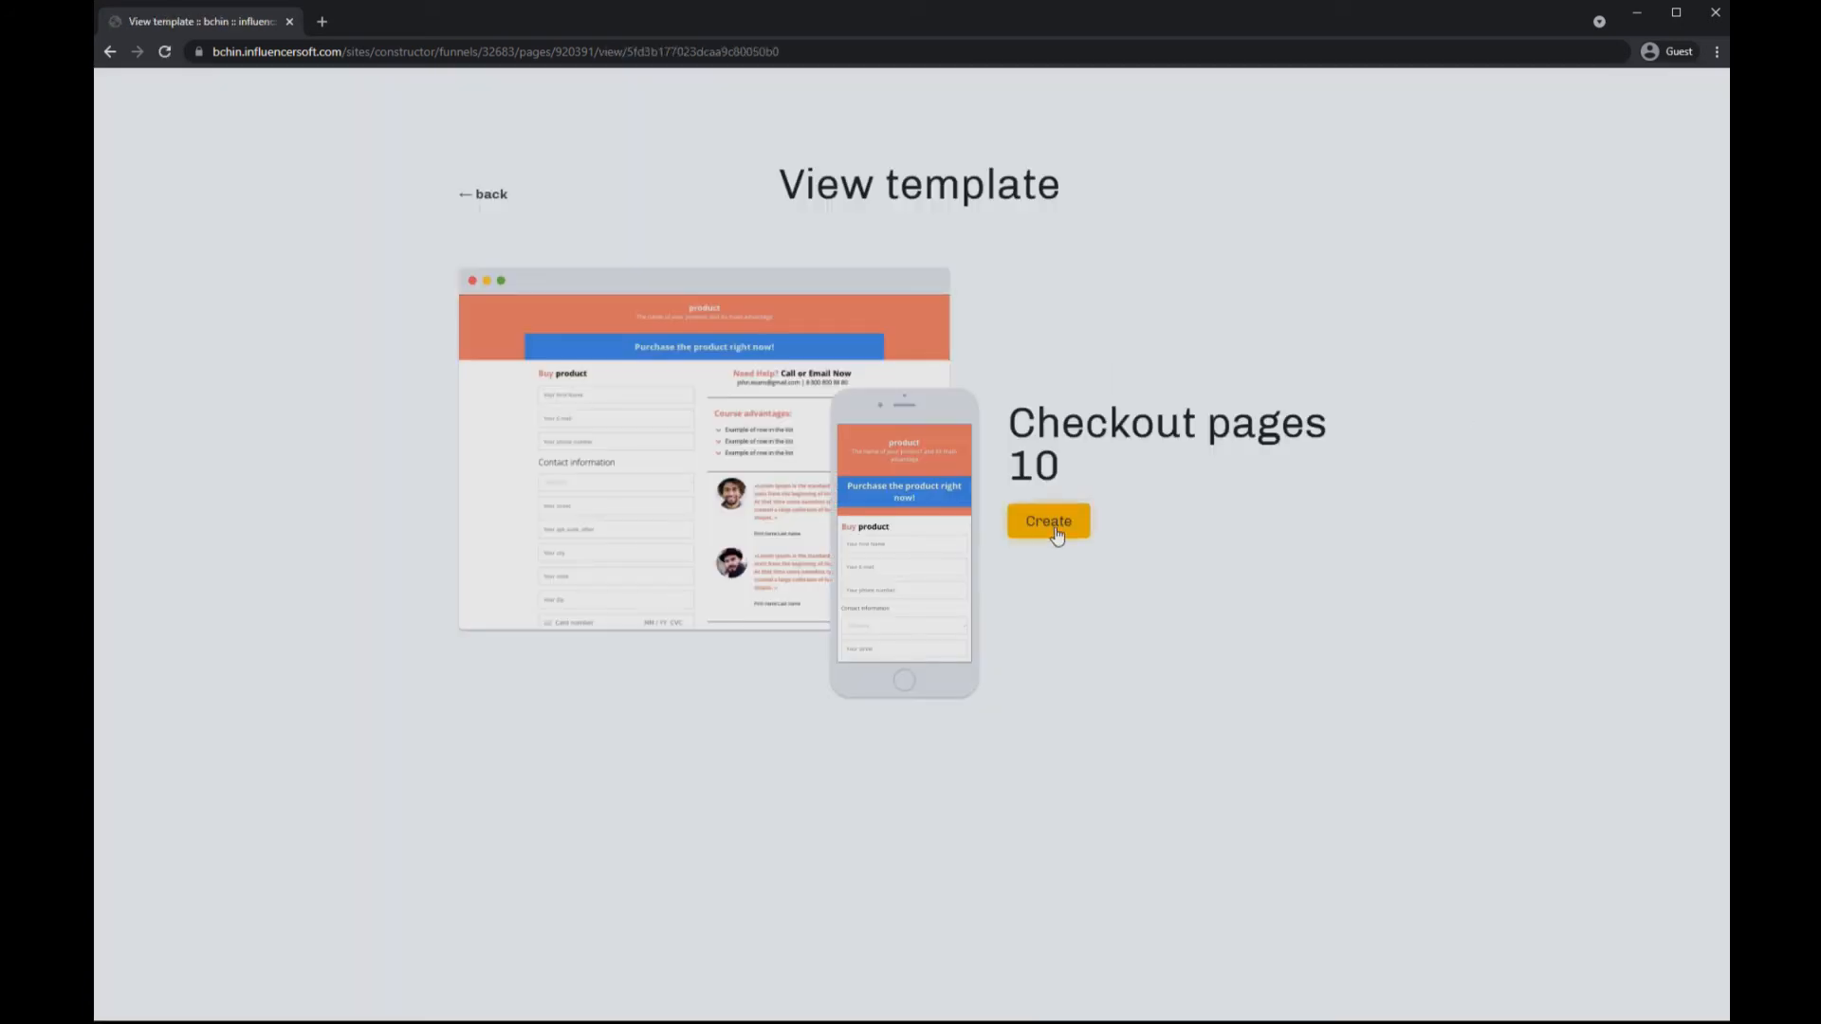
left_click(1054, 534)
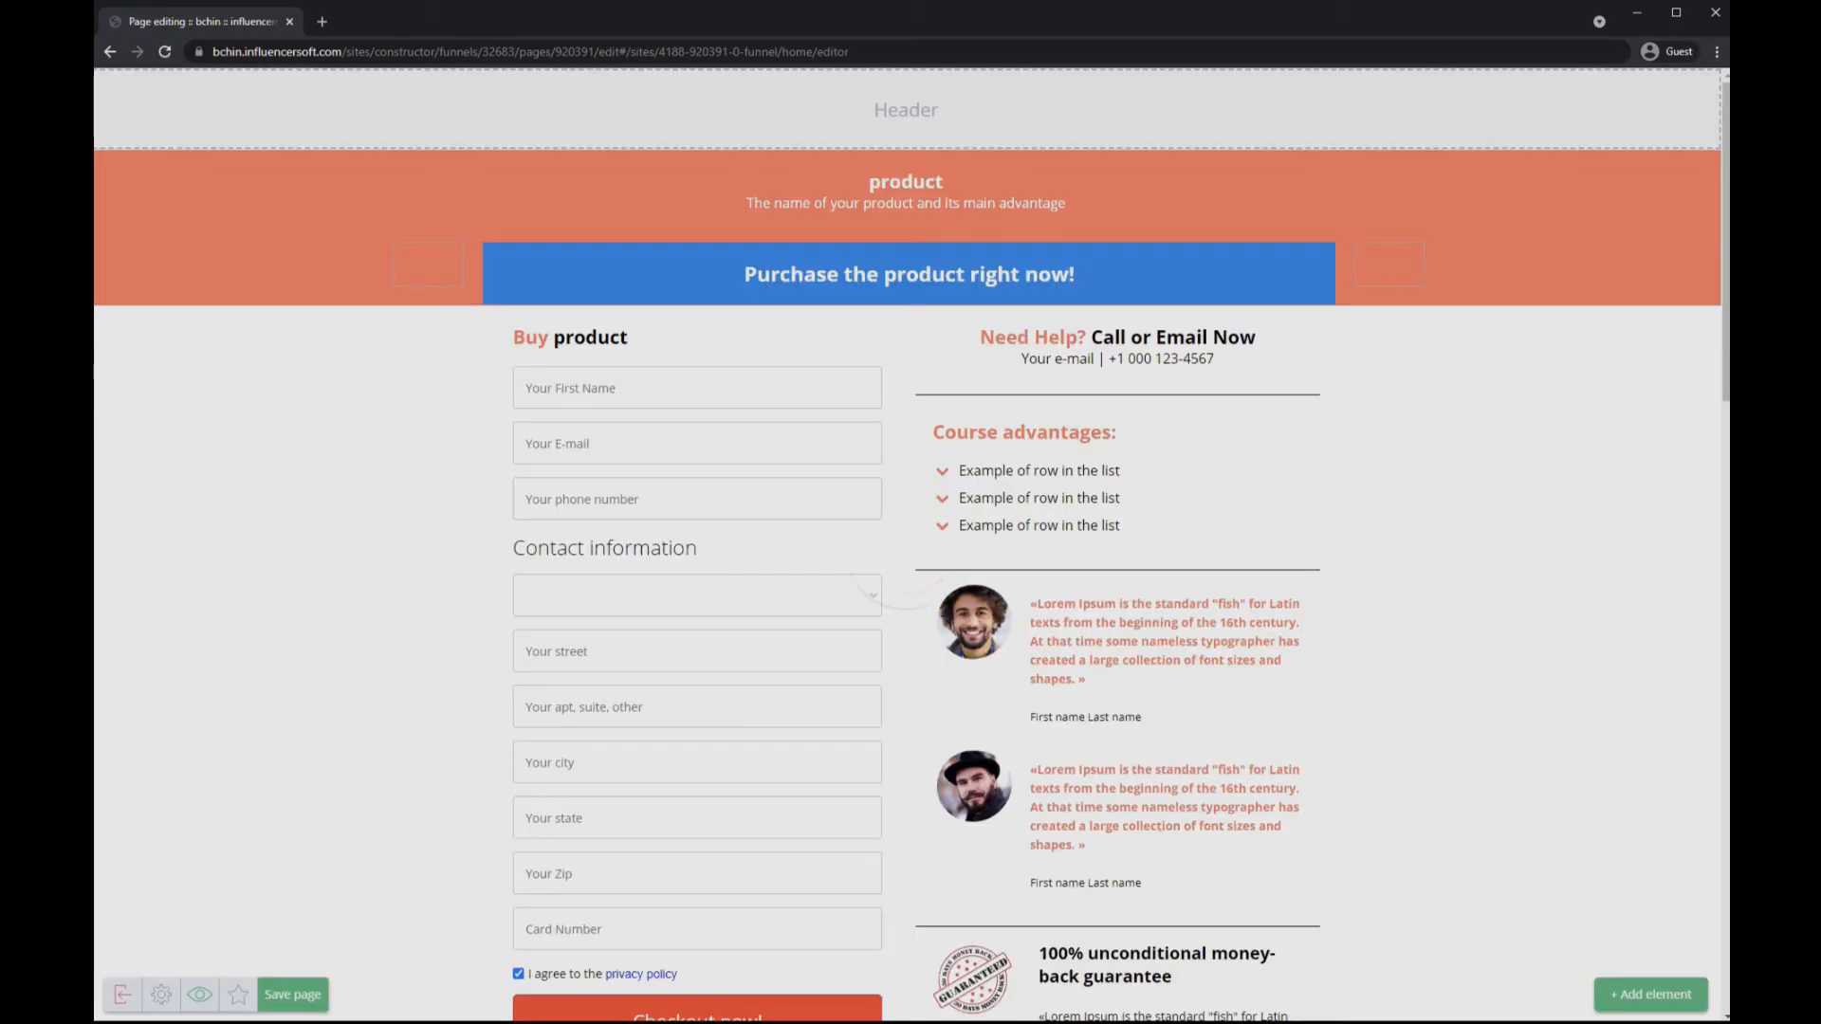
Step: Save the checkout page and exit the page editor back to the funnel
mouse_move(1462, 497)
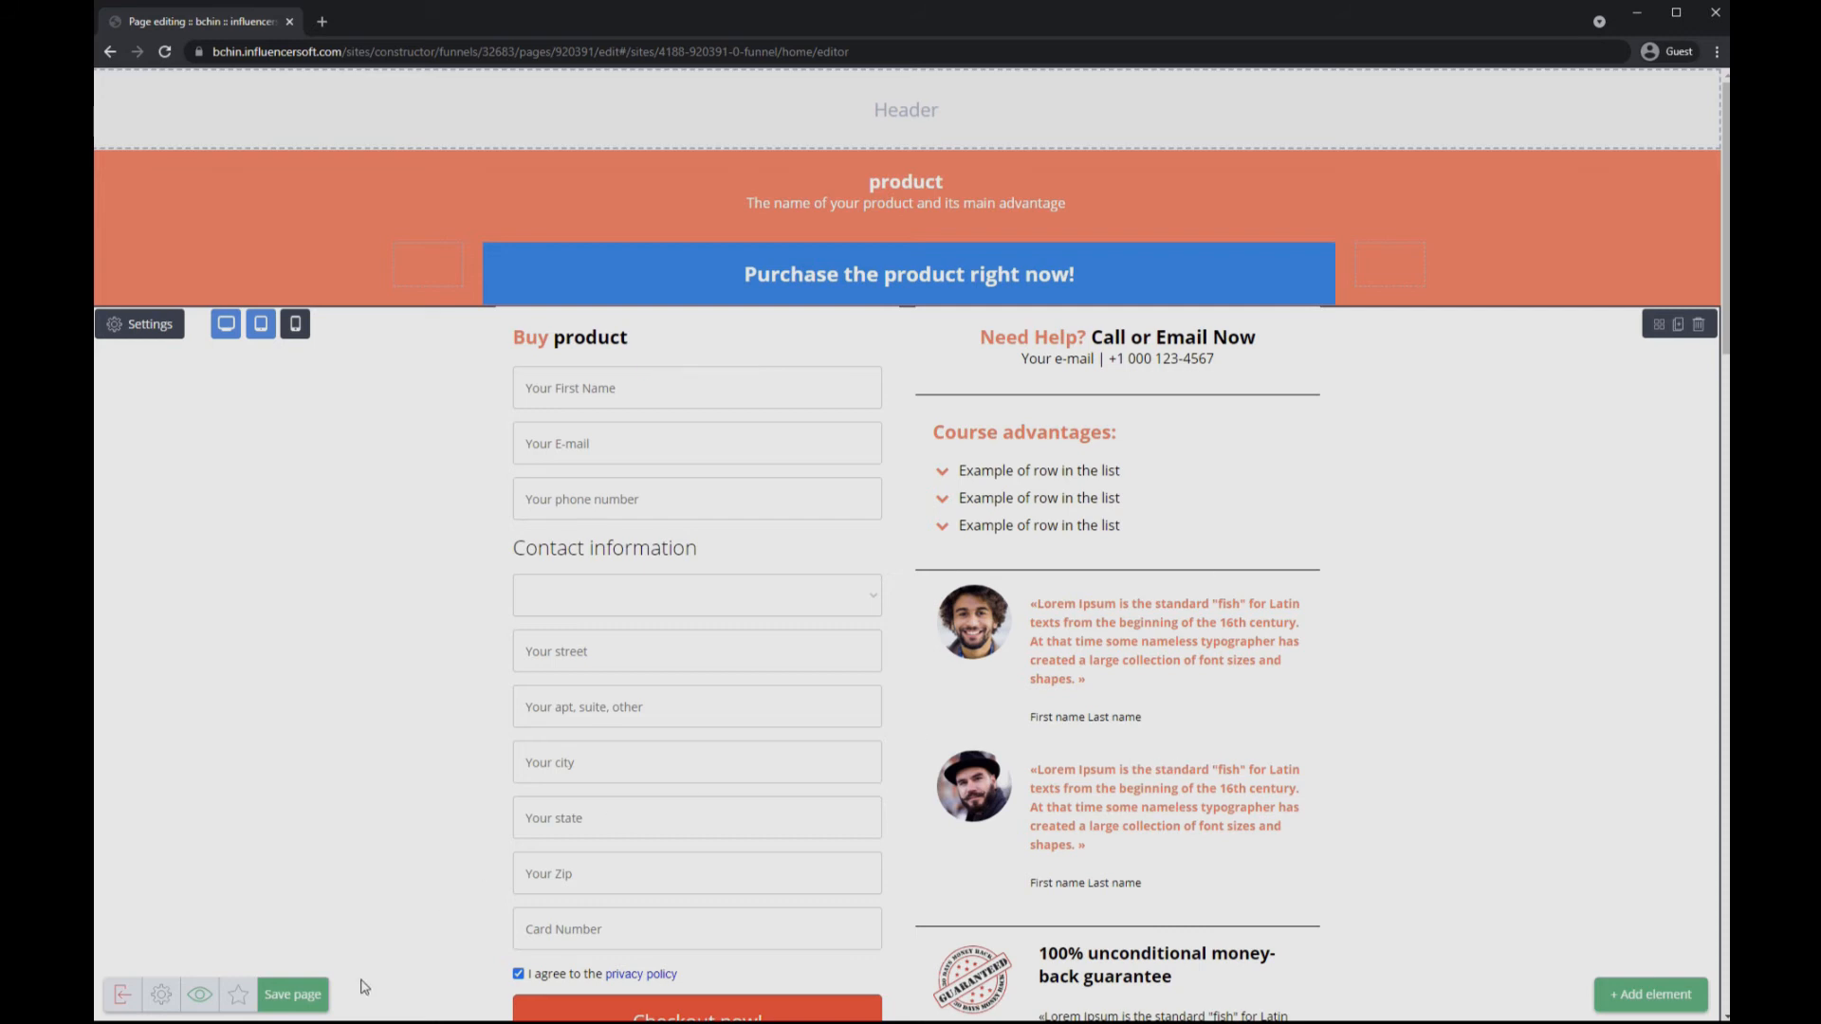
left_click(294, 994)
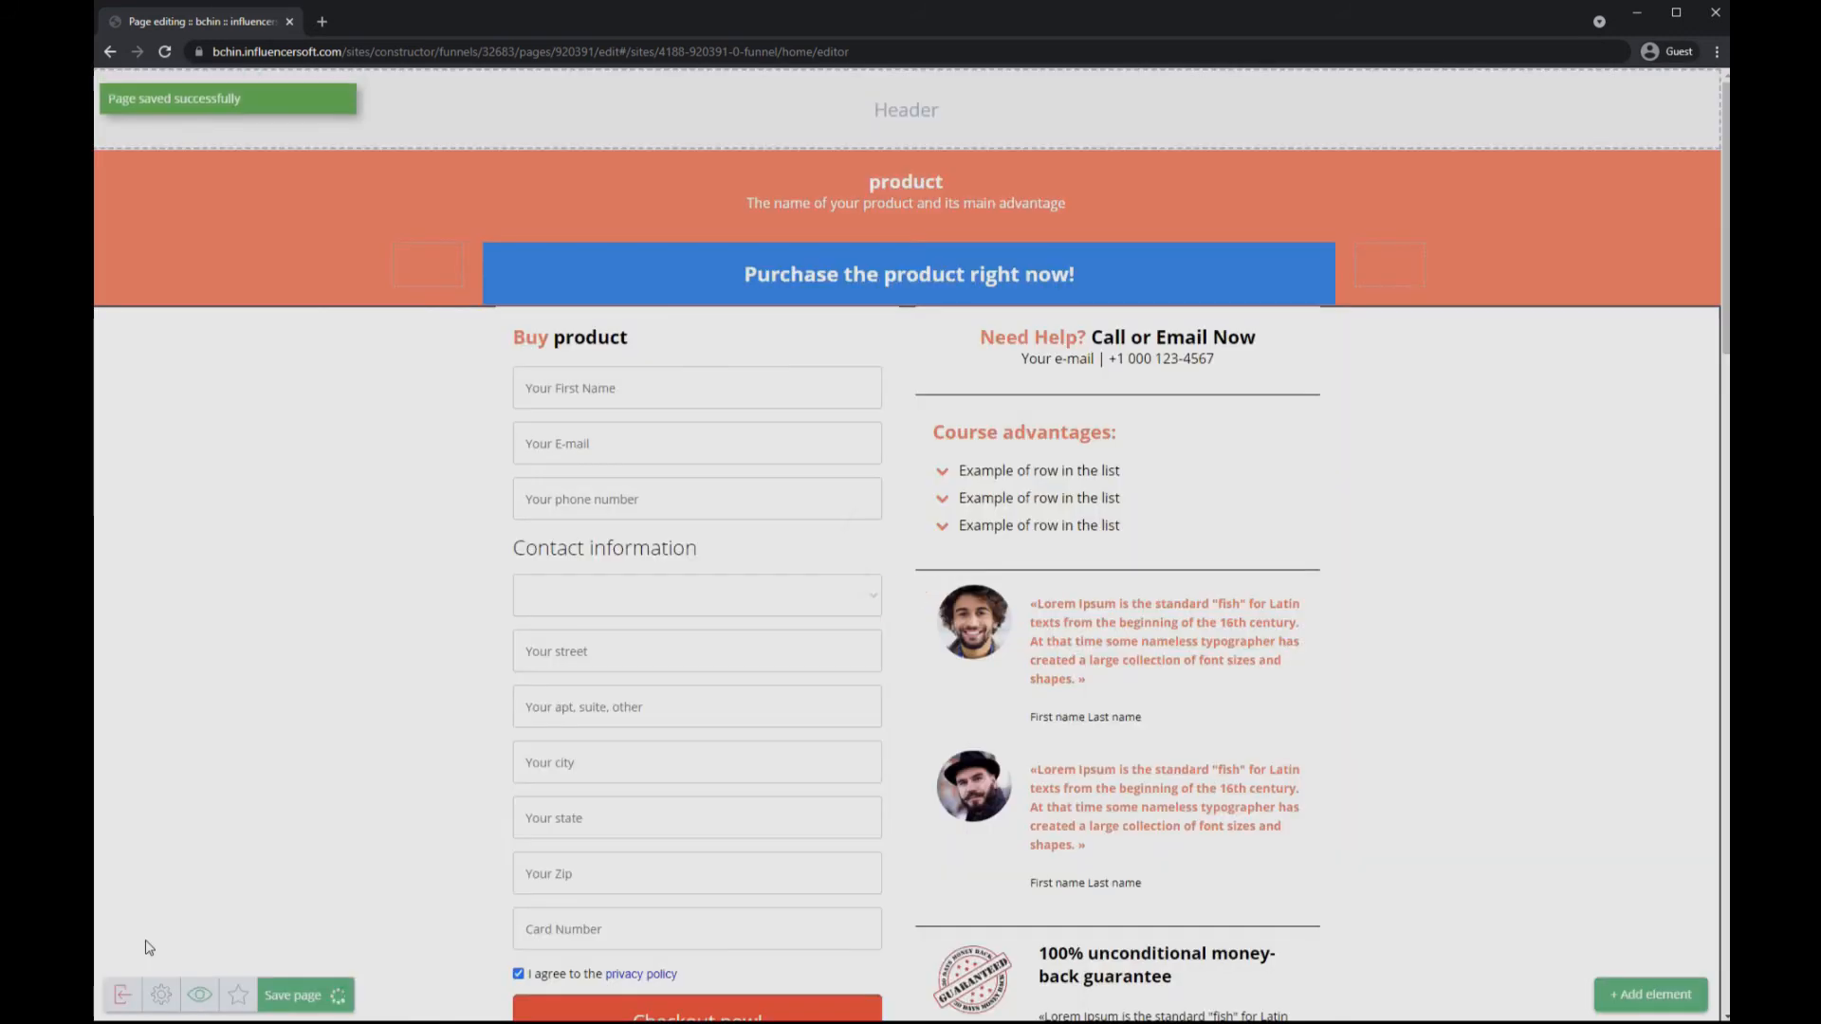
left_click(122, 994)
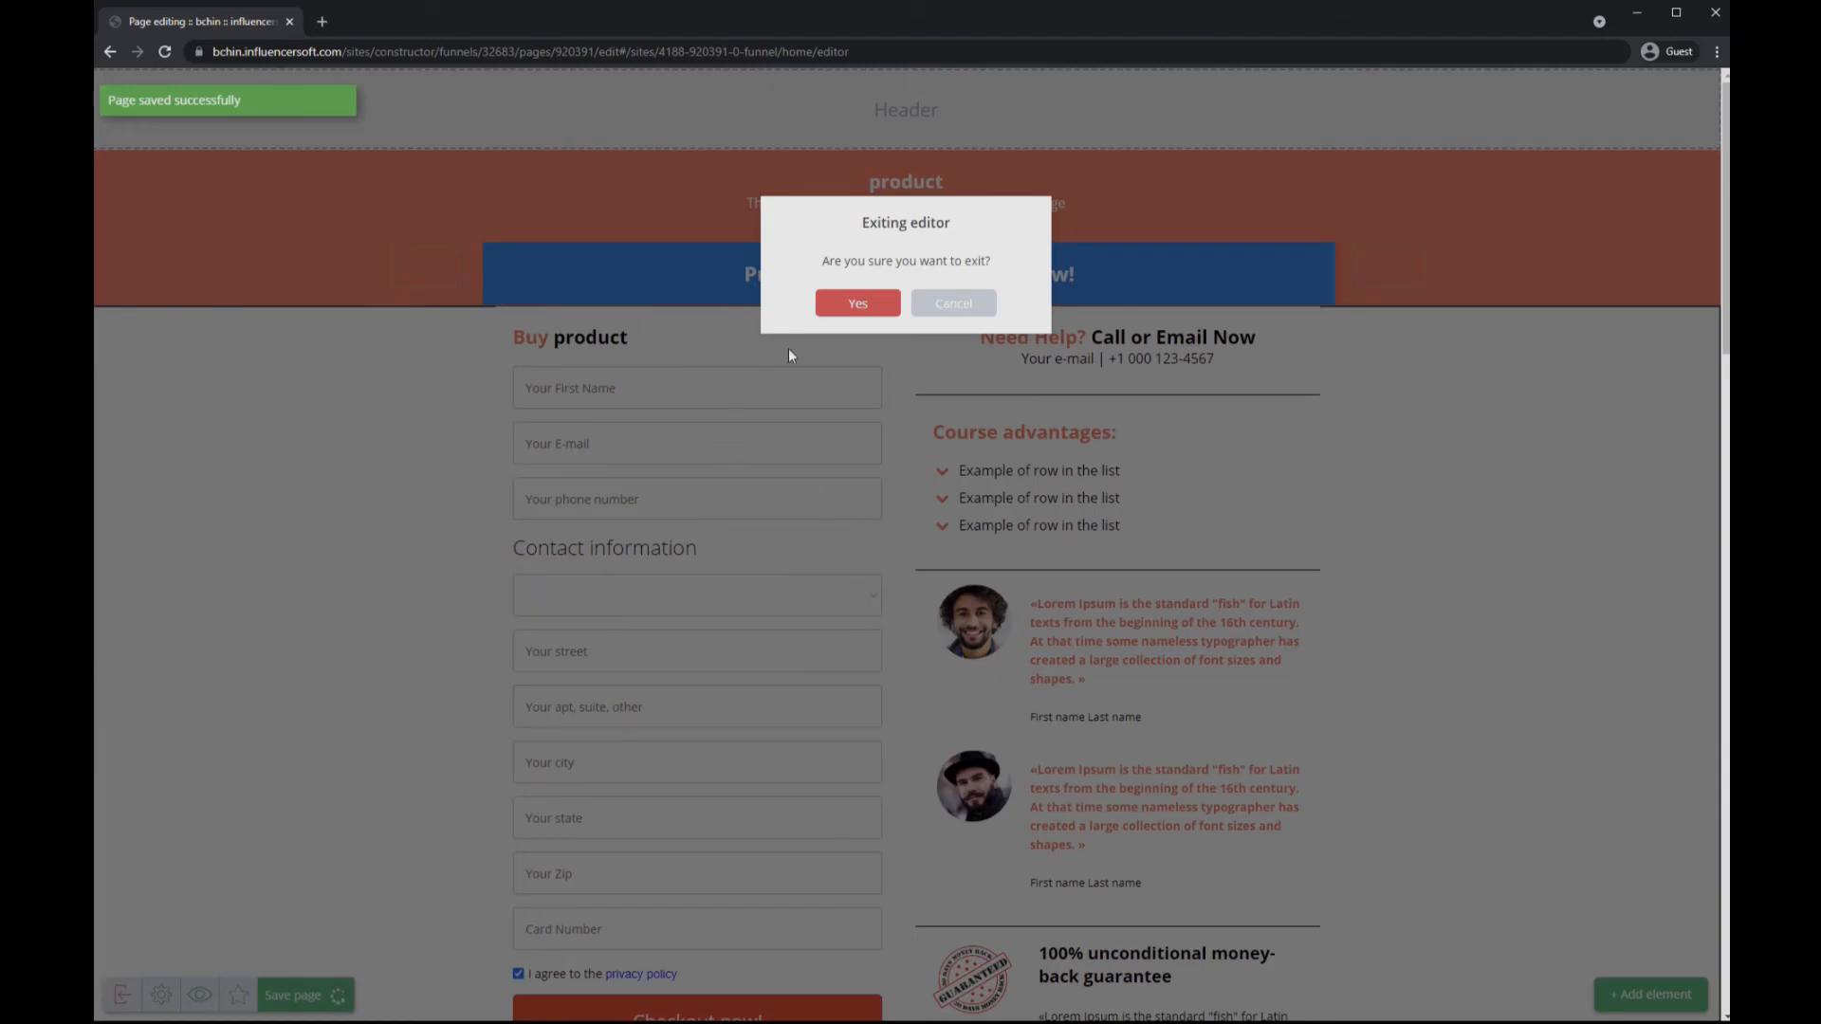
left_click(857, 303)
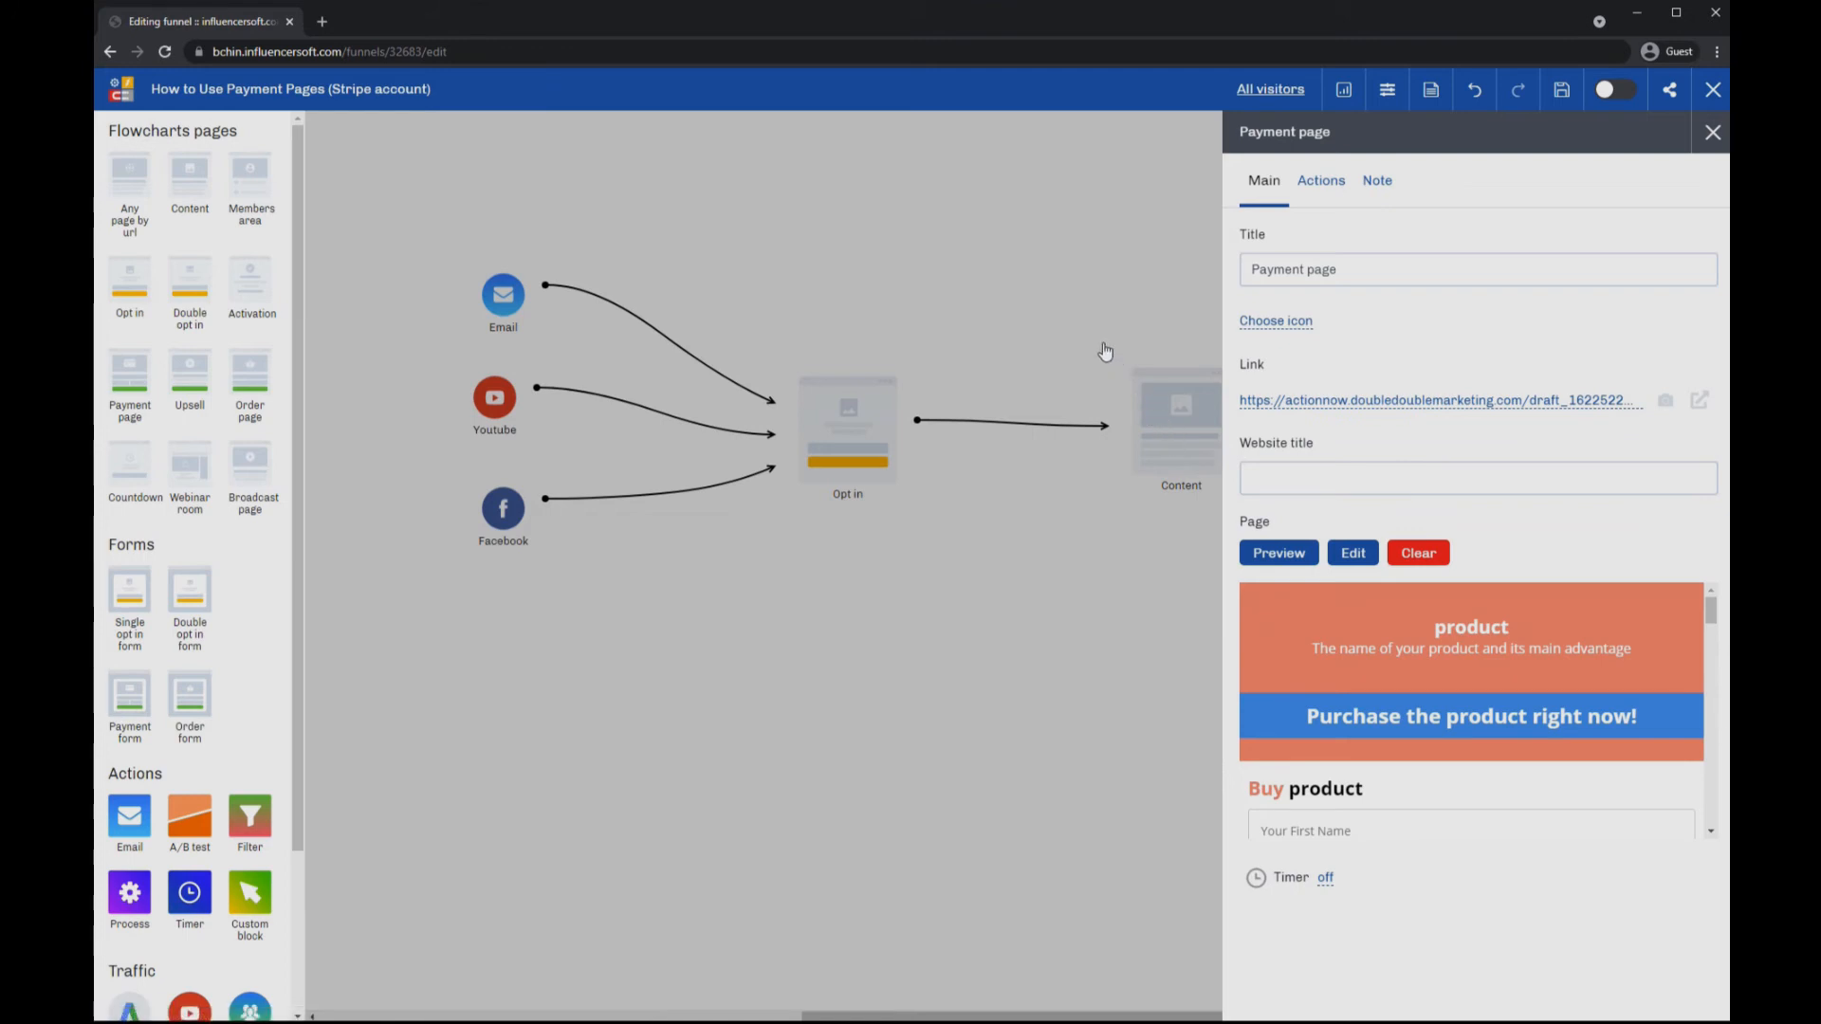
Step: Open the payment page's action settings and view the products available to order
left_click(1324, 193)
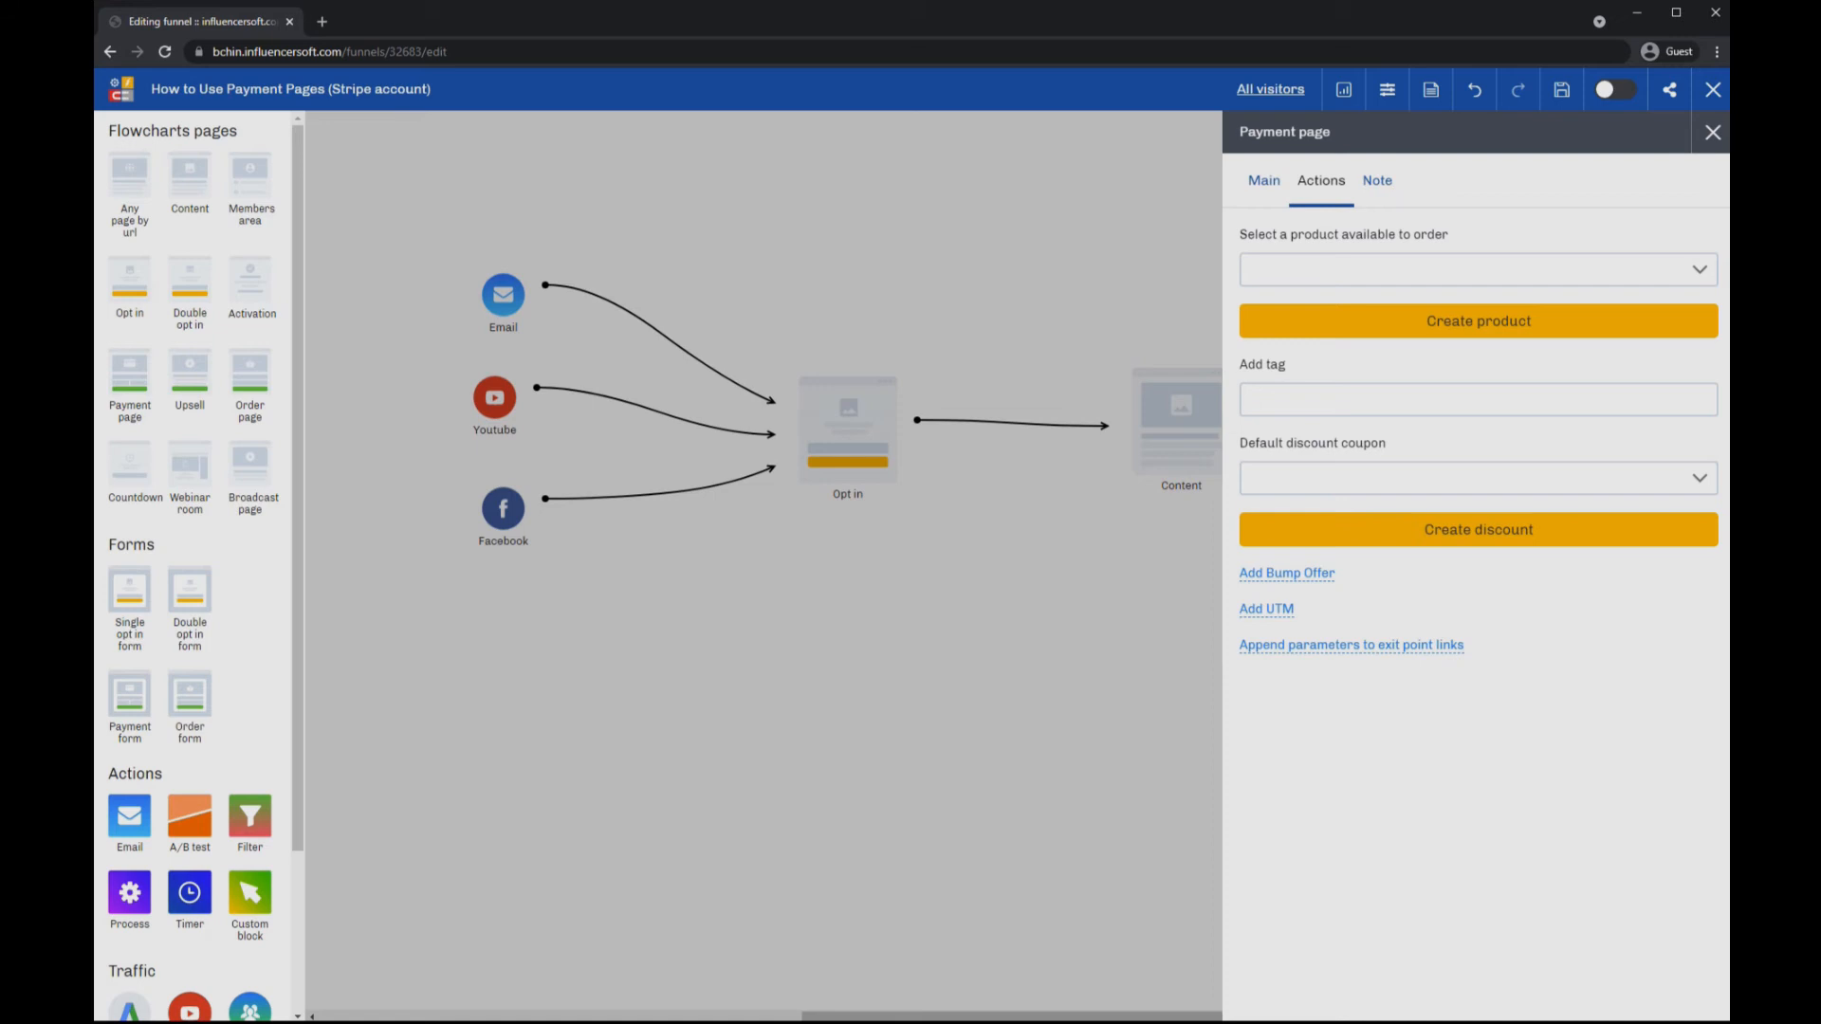
left_click(1442, 272)
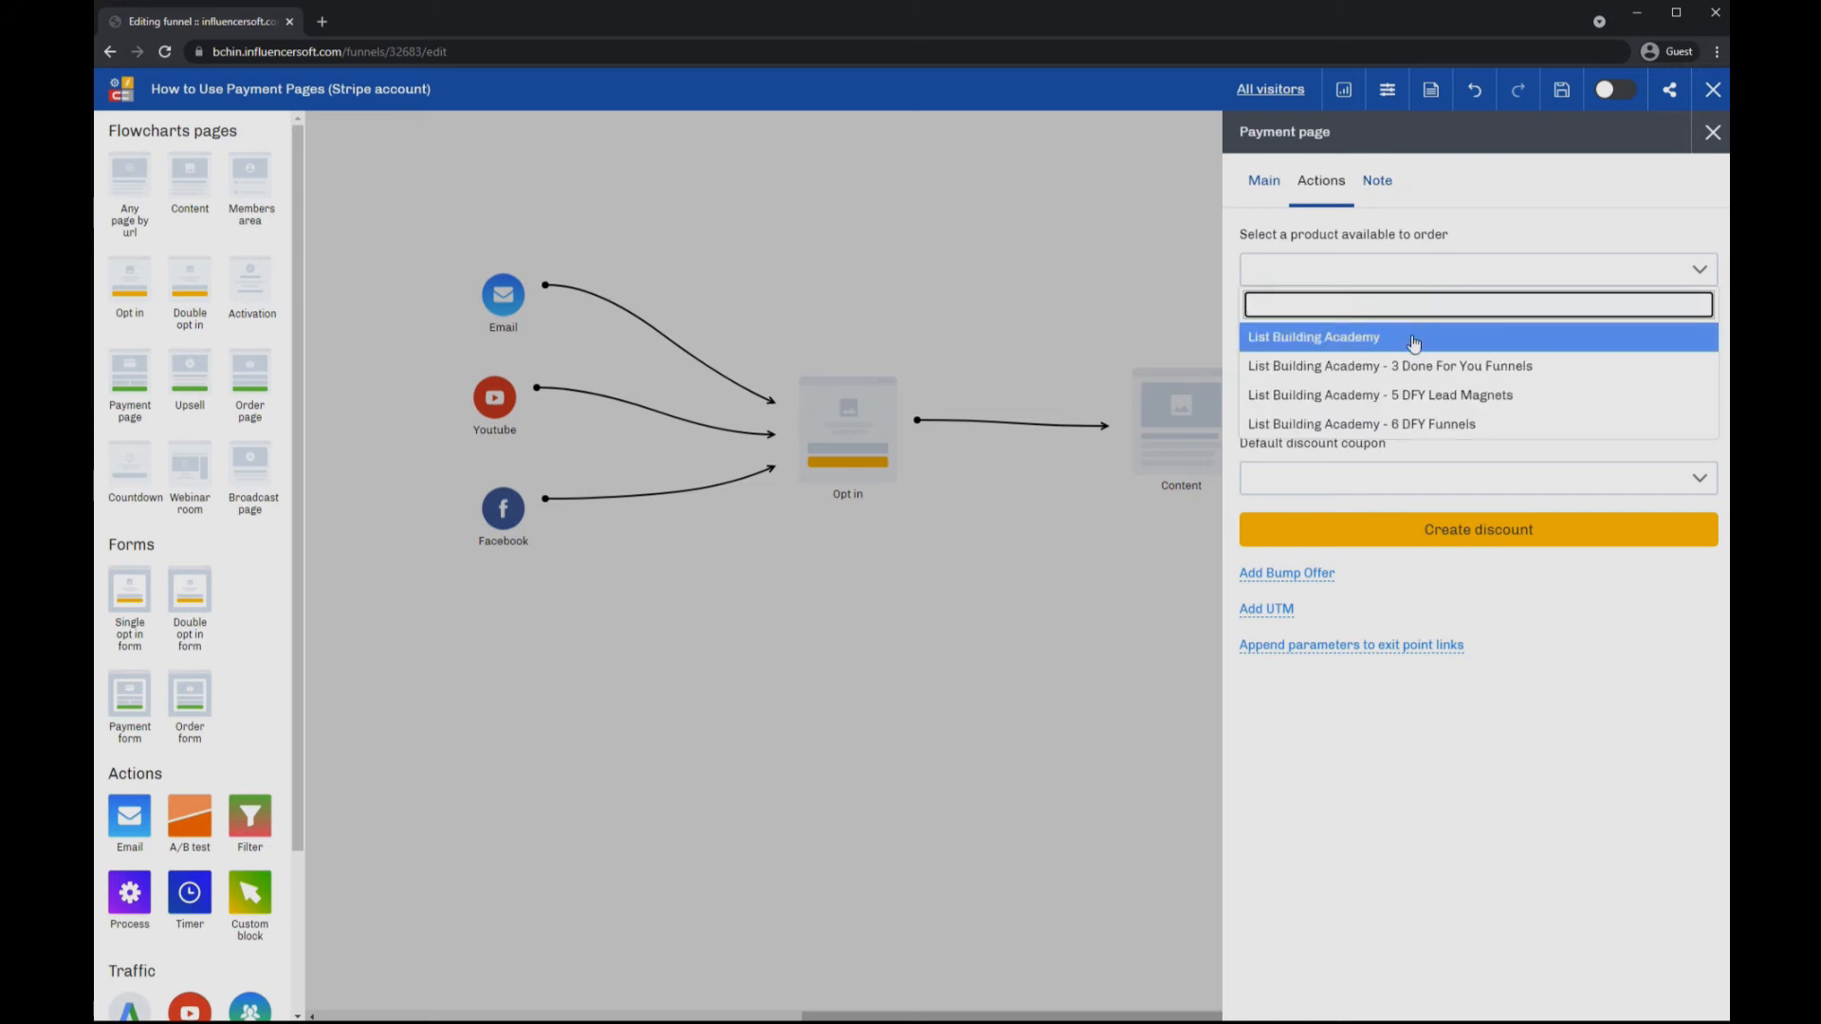
left_click(1415, 338)
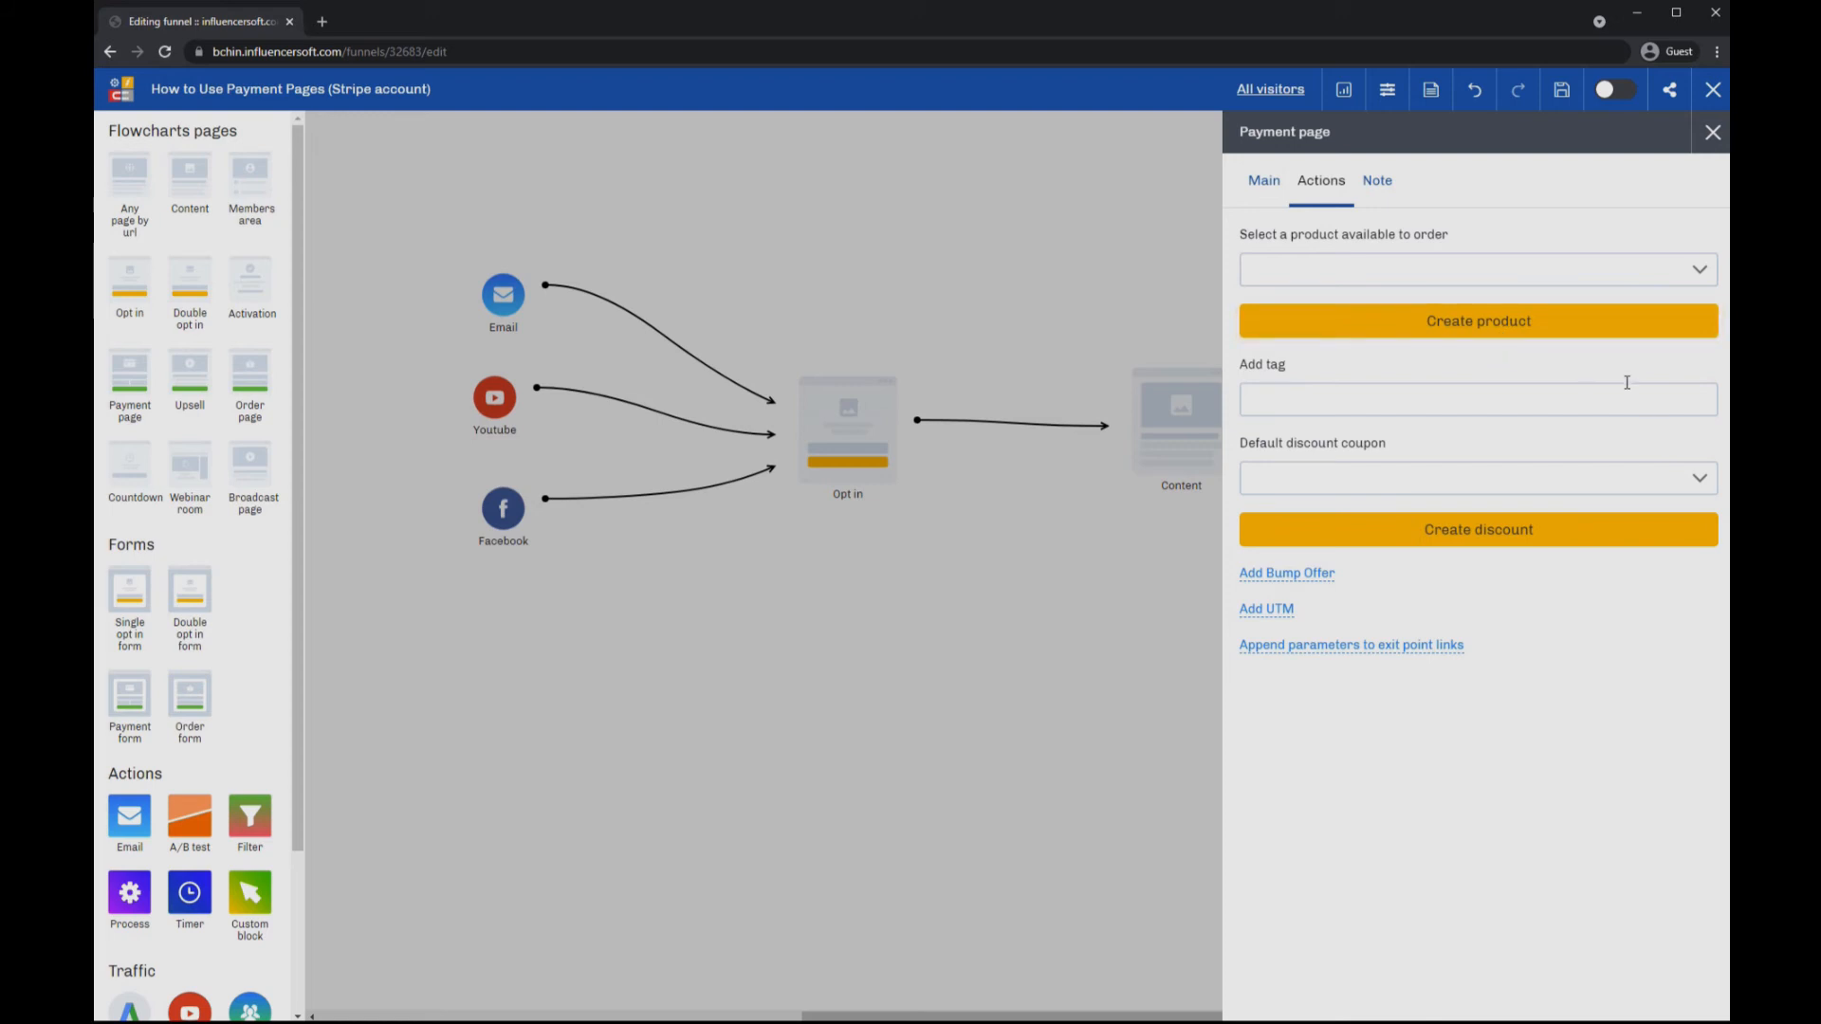
left_click(1495, 328)
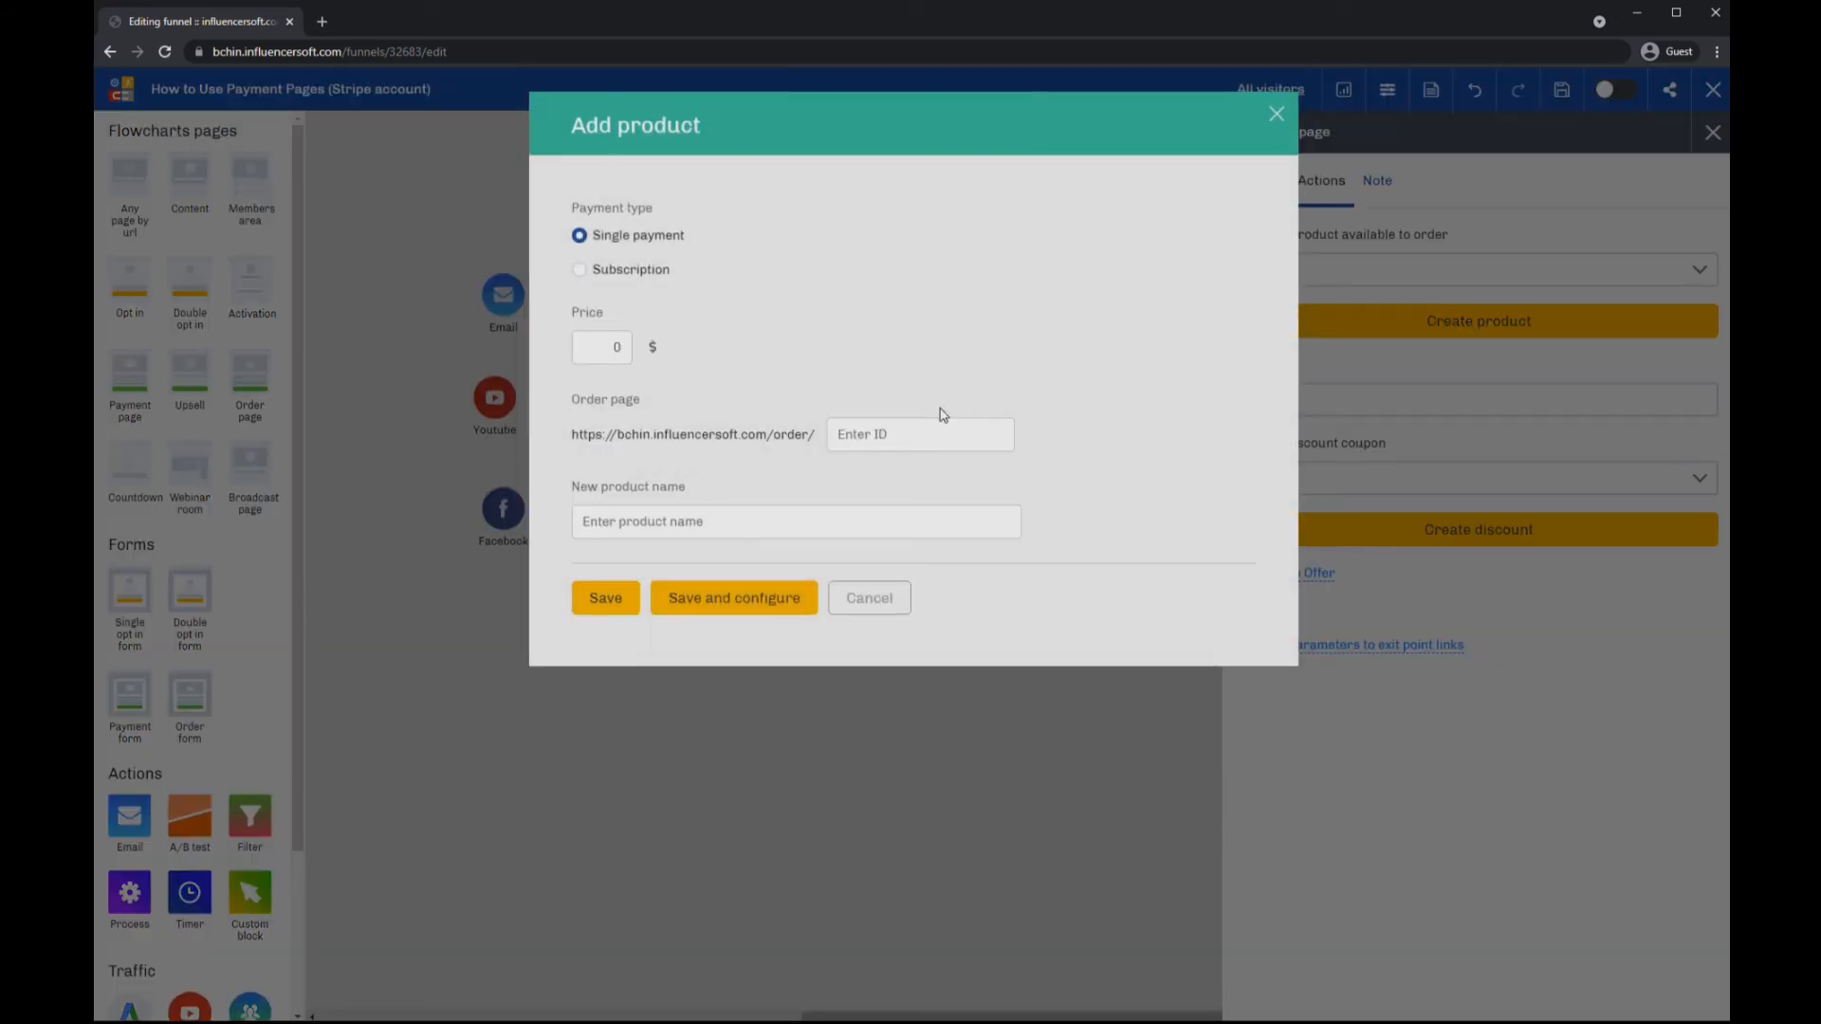
left_click(659, 274)
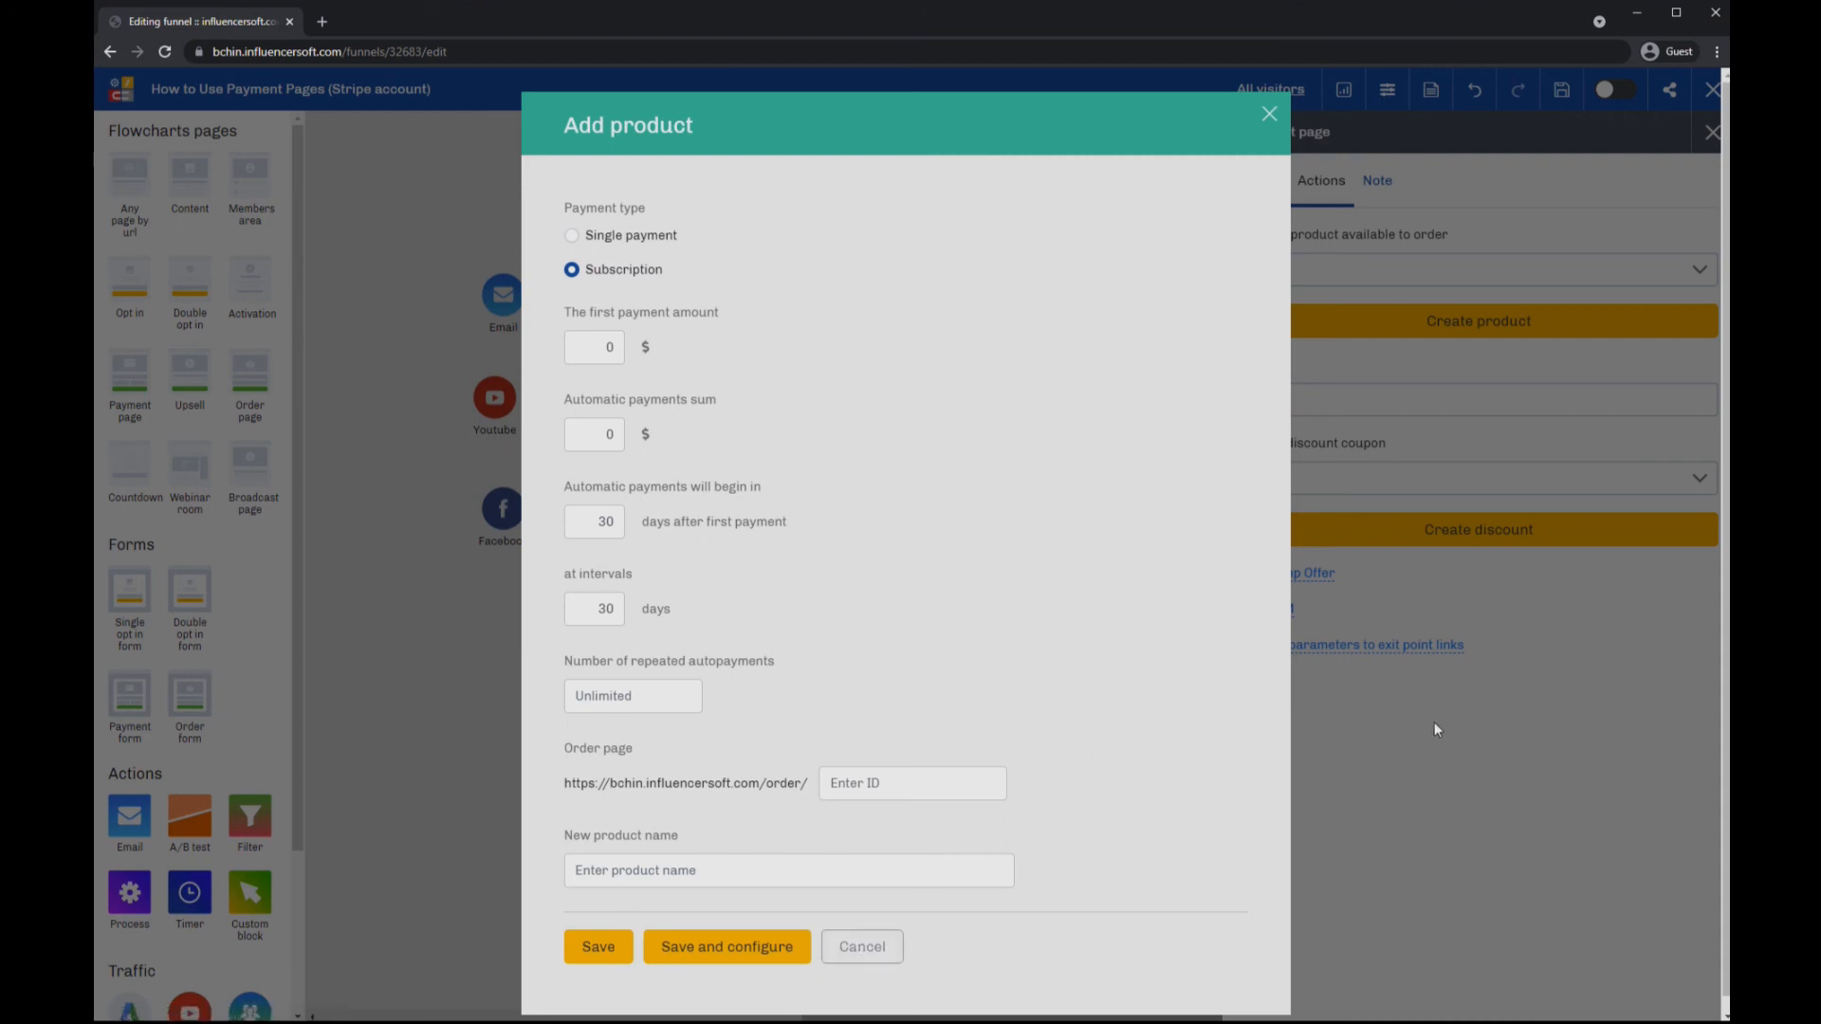
left_click(860, 946)
Step: Make List Building Academy the product available to order on the payment page, and close the block's settings
left_click(1582, 274)
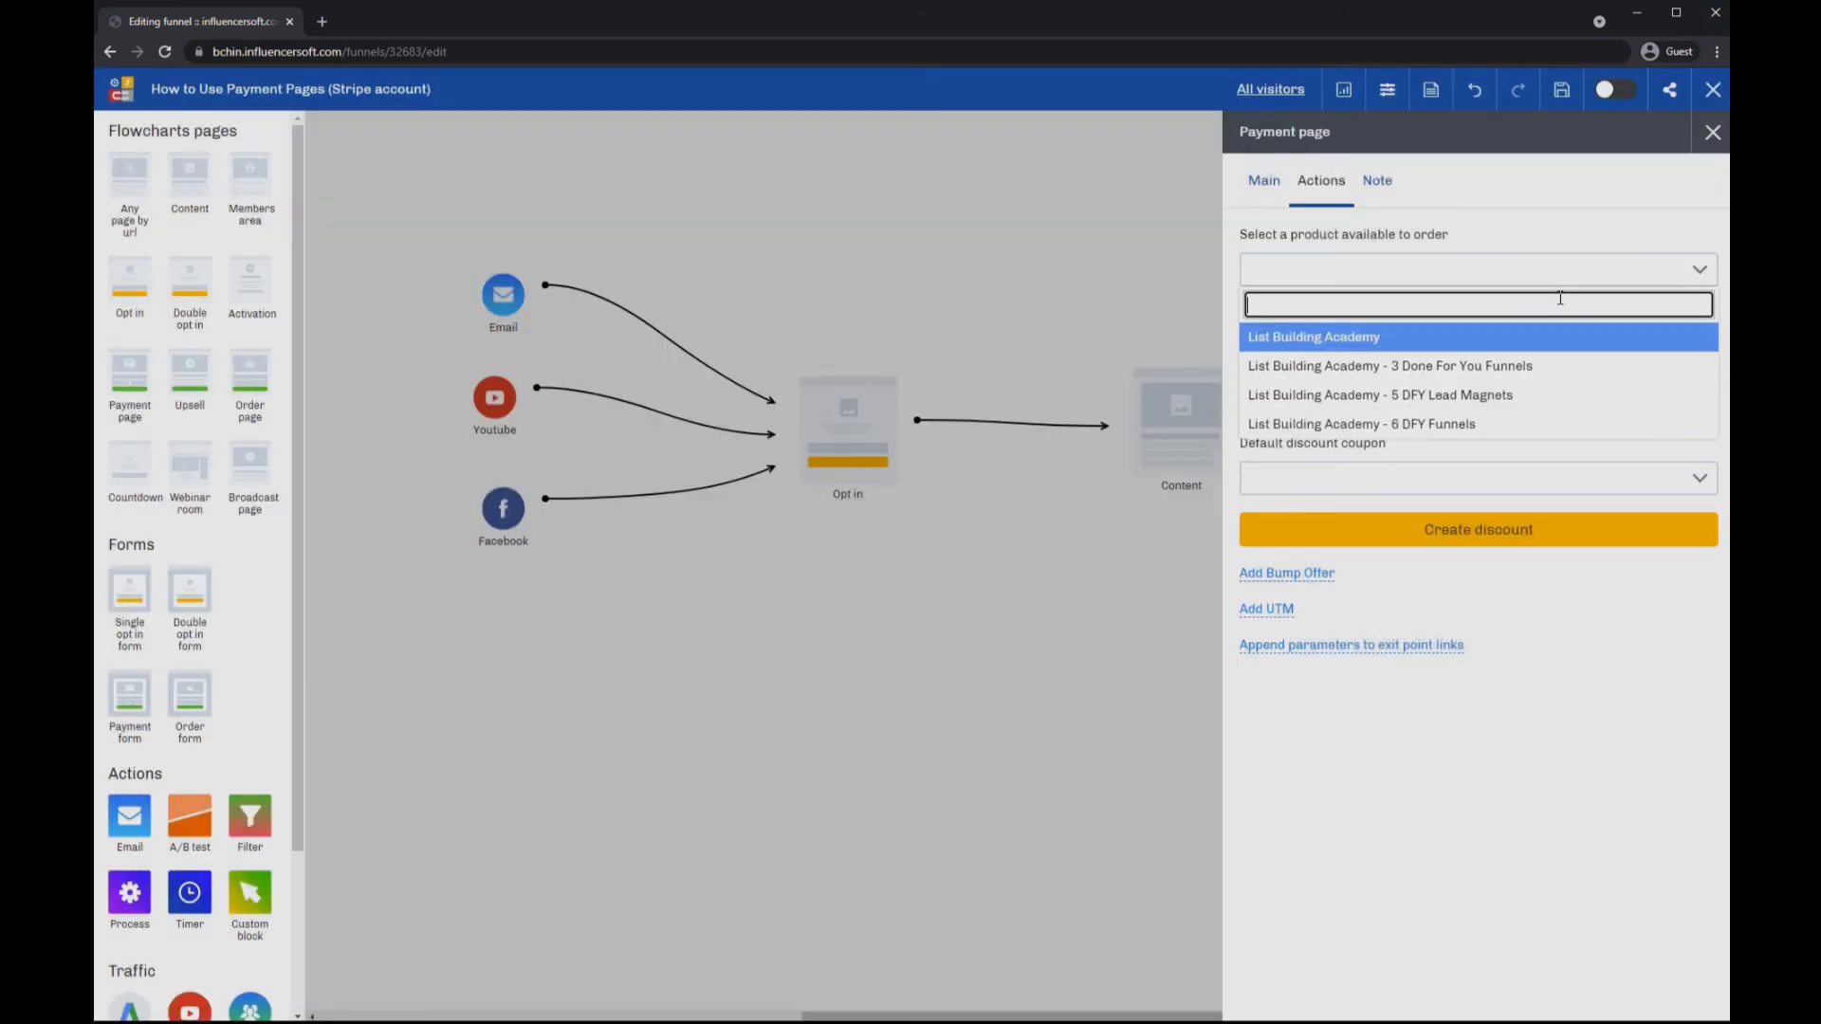
left_click(1496, 343)
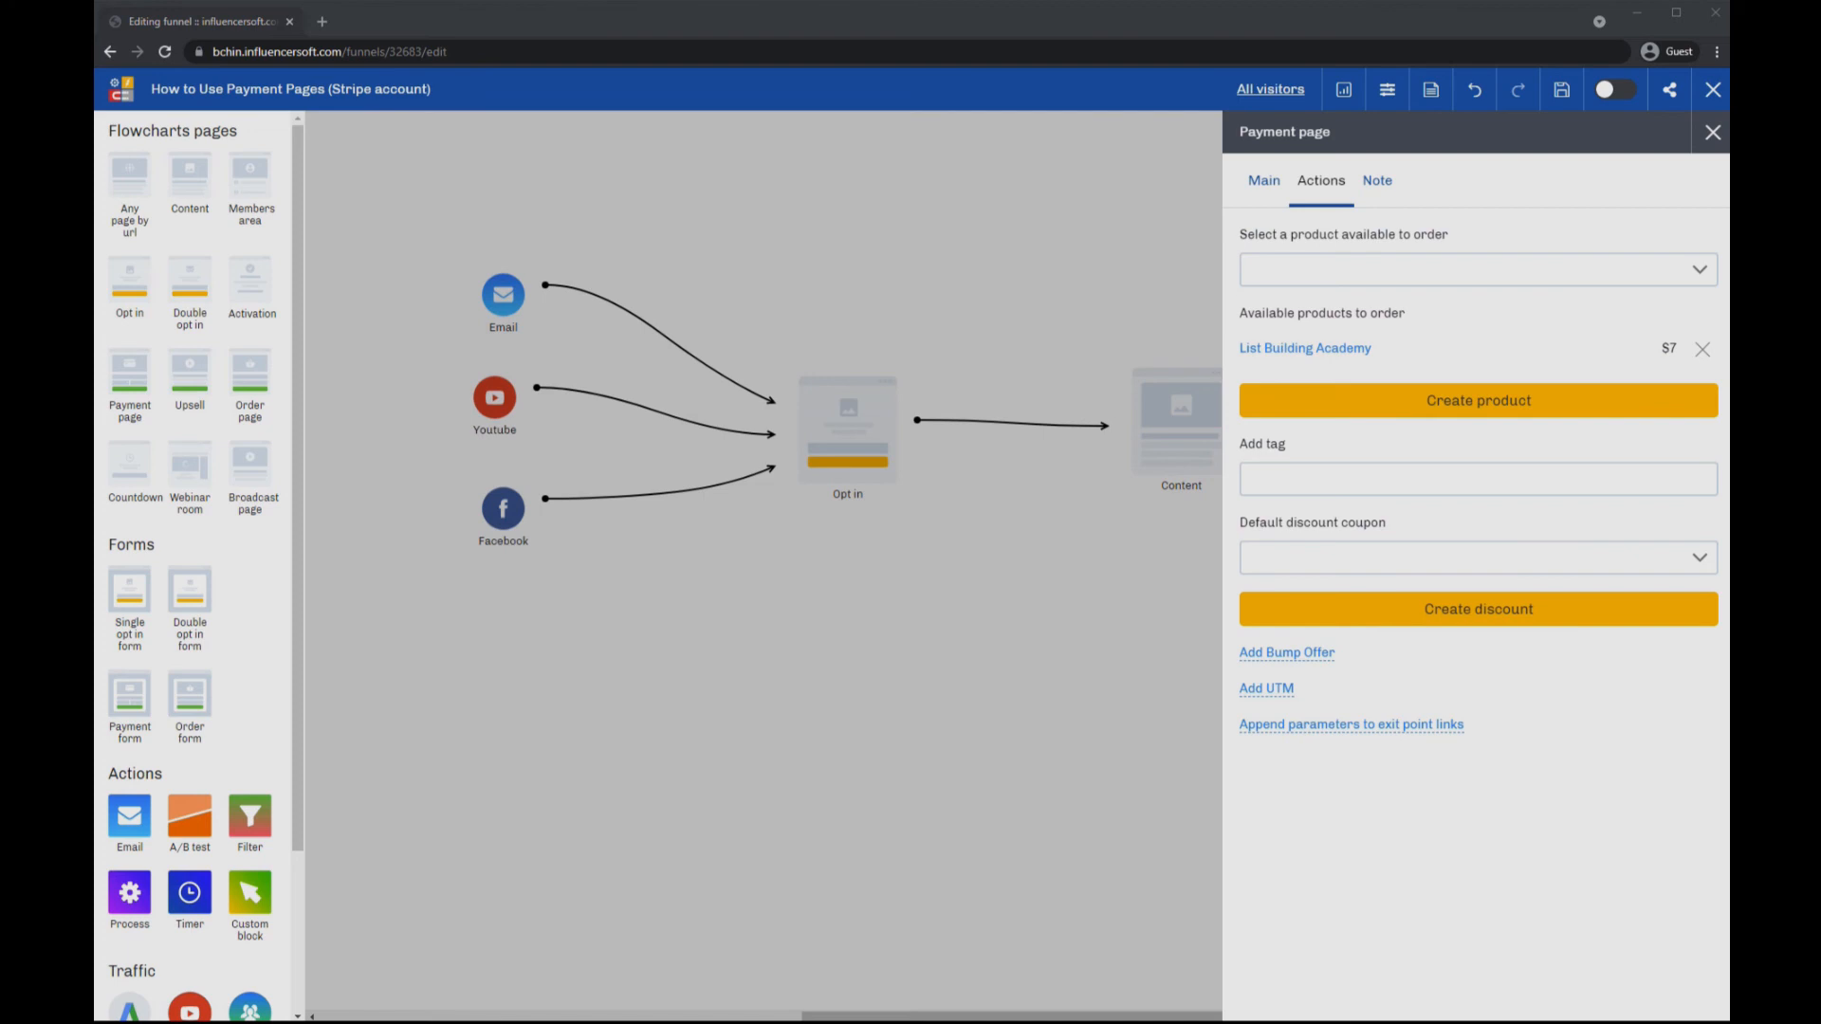
left_click(1583, 271)
left_click(1318, 338)
left_click(1712, 133)
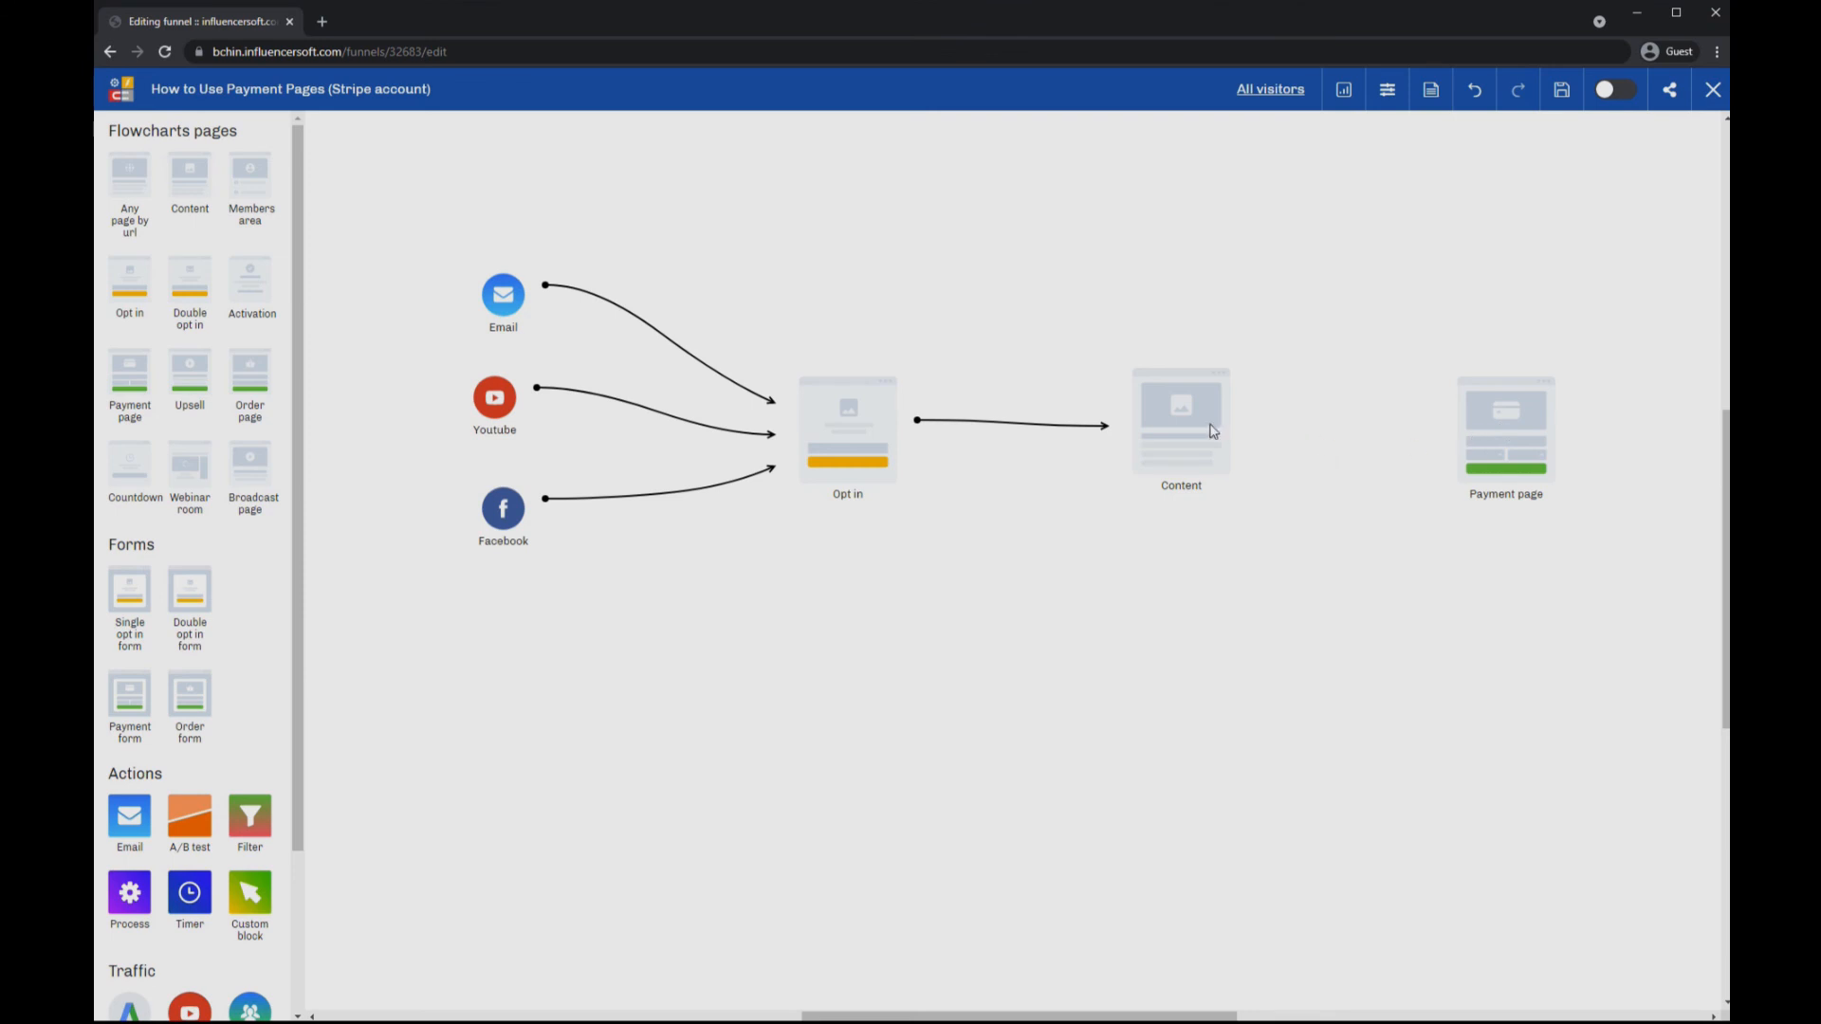
Step: Connect the Content block to the Payment page block in the funnel
mouse_move(1263, 449)
mouse_move(1252, 419)
left_mouse_down()
mouse_move(1440, 423)
mouse_move(1463, 405)
mouse_move(1430, 403)
mouse_move(1446, 418)
left_mouse_up()
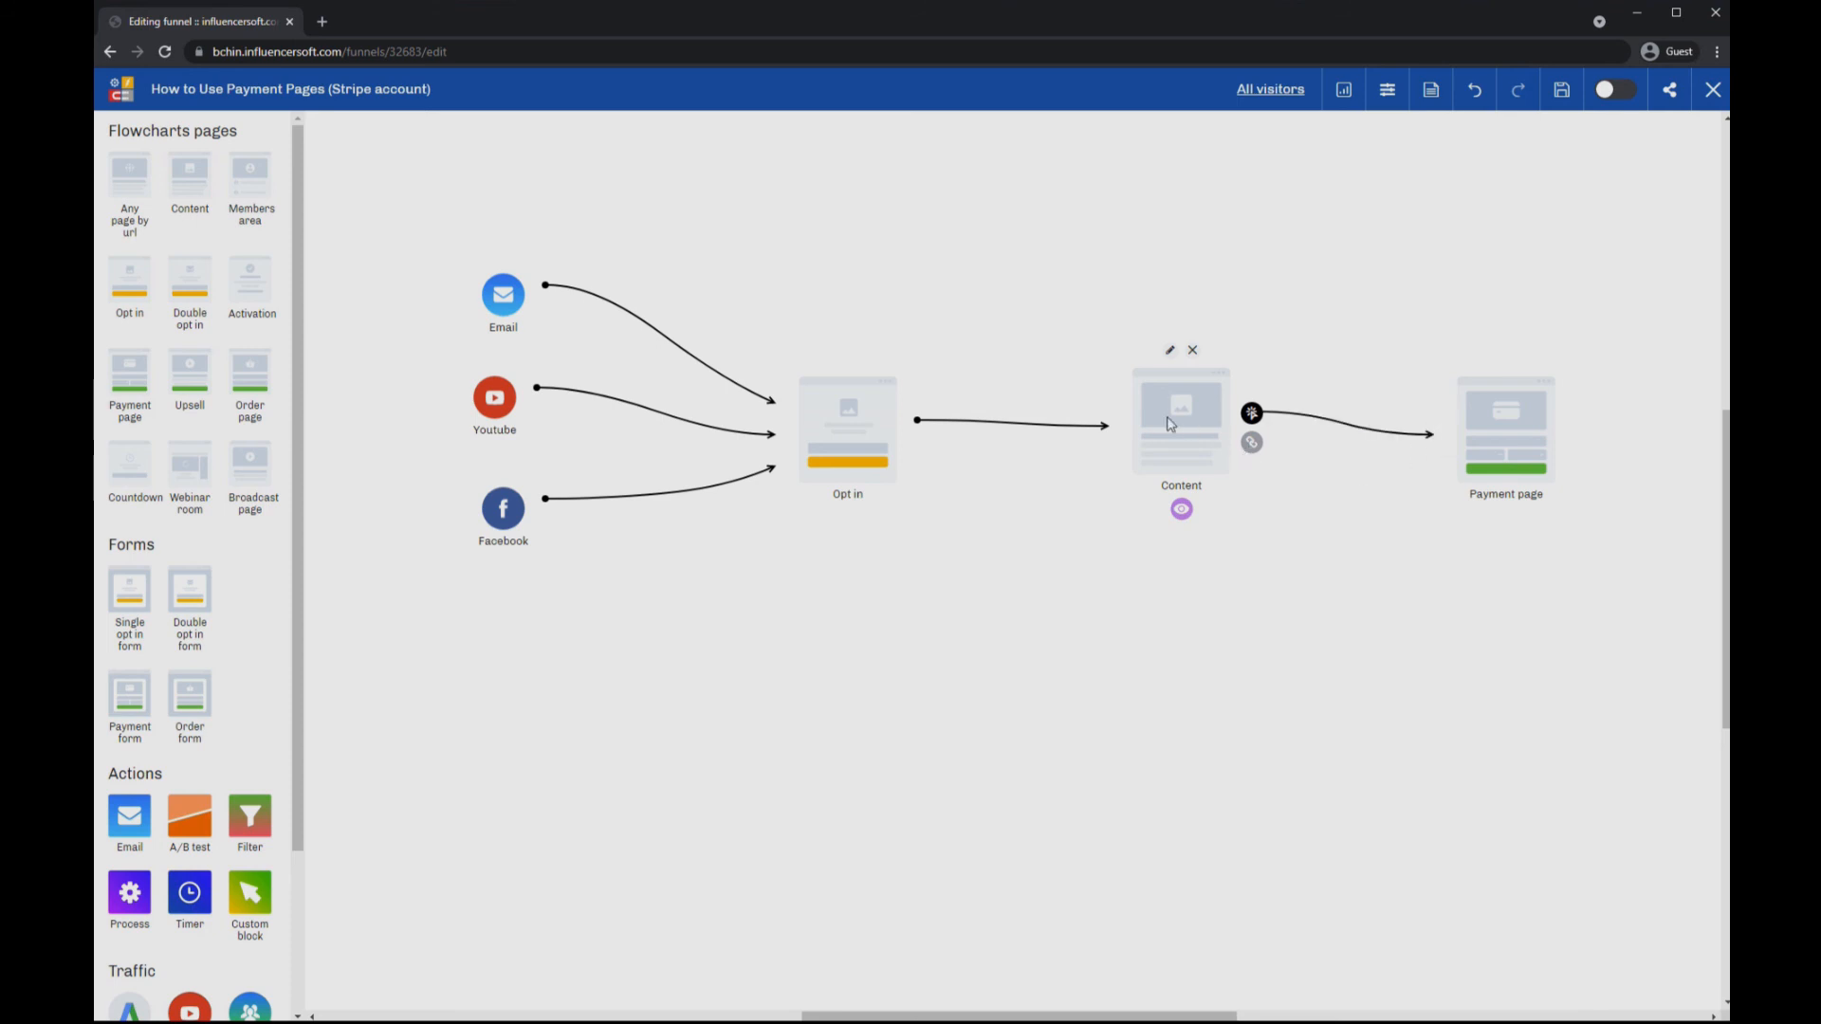